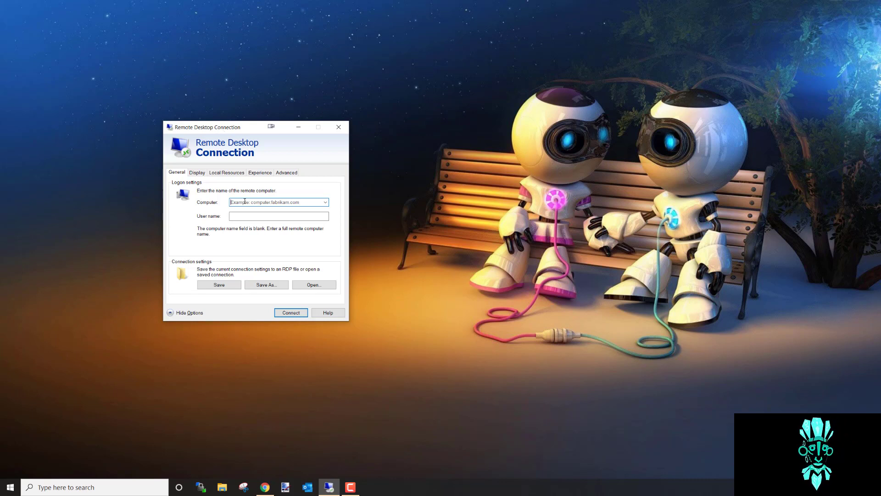
- Connect to the remote computer with your credentials, accepting its certificate and disabling future warnings
{"action": "left_click", "coordinate": [264, 202]}
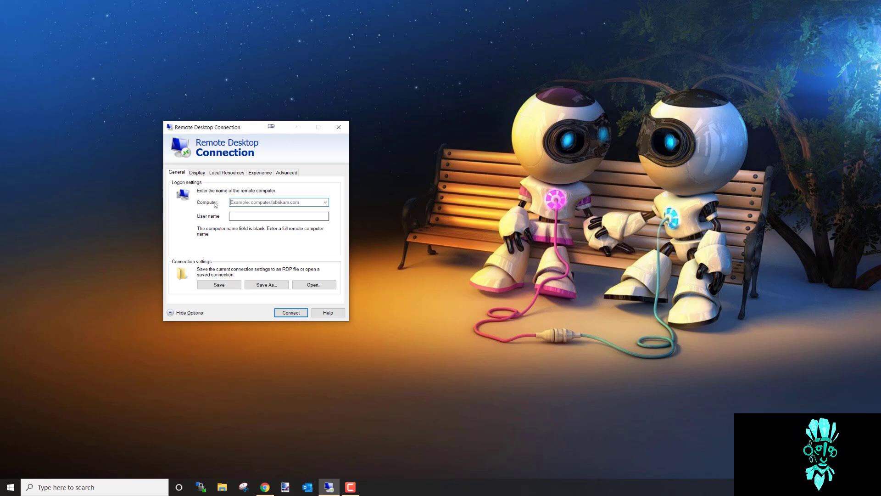
{"action": "left_click", "coordinate": [248, 204]}
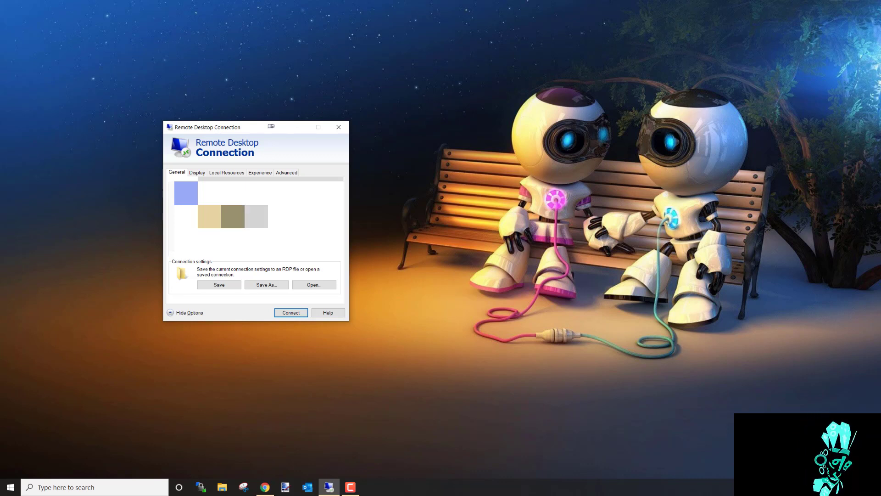
{"action": "left_click", "coordinate": [301, 314]}
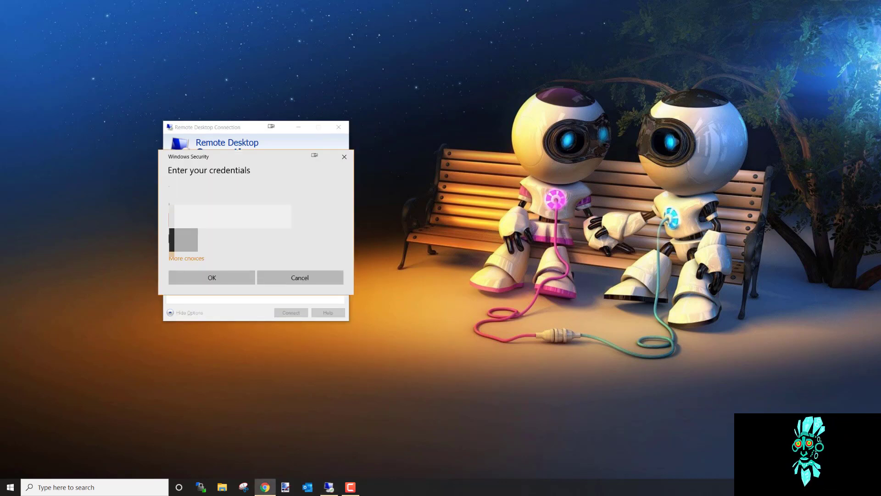
{"action": "left_click", "coordinate": [236, 280]}
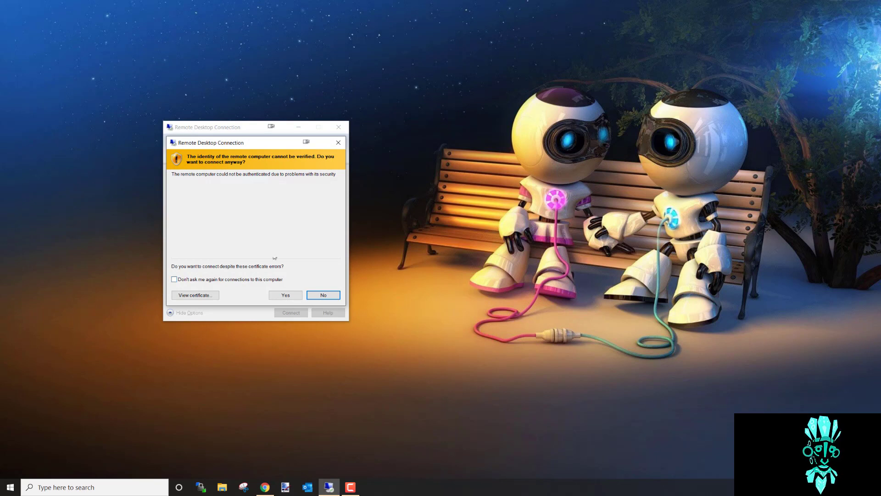
{"action": "left_click", "coordinate": [182, 281]}
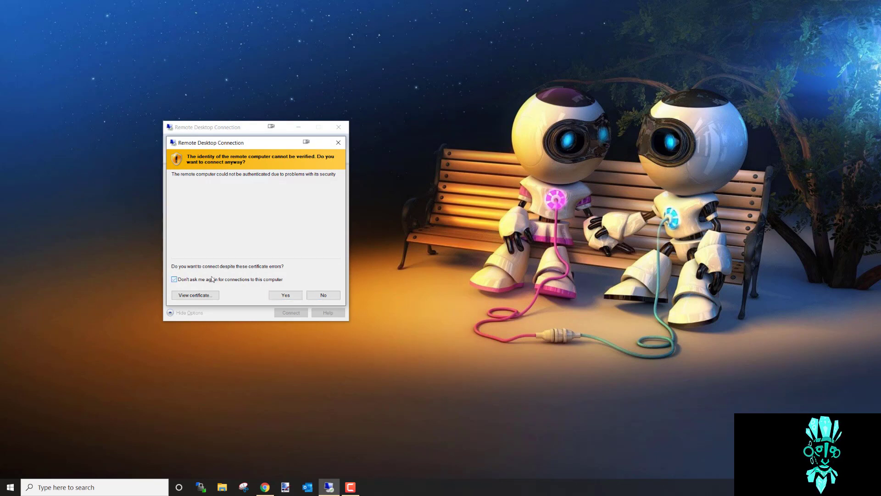
{"action": "left_click", "coordinate": [294, 294]}
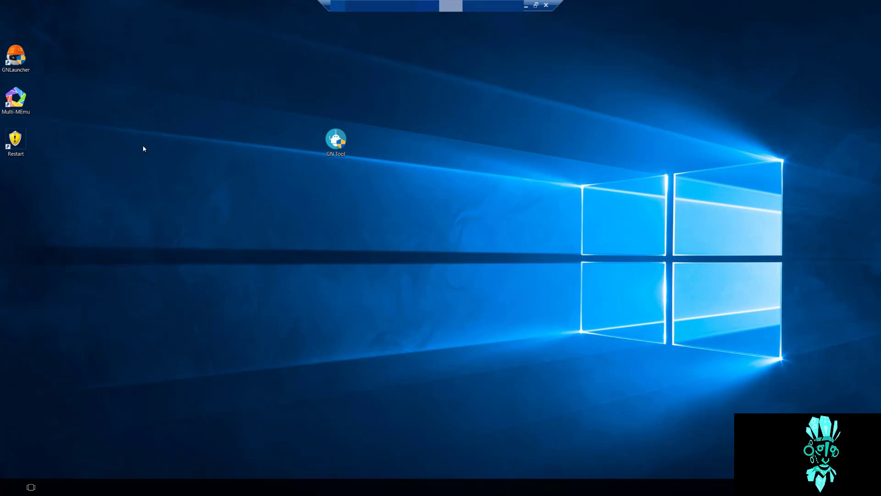
- Drag the GN Tool shortcut into the left column below Restart on the remote desktop
{"action": "left_click_drag", "start_coordinate": [336, 140], "coordinate": [28, 179]}
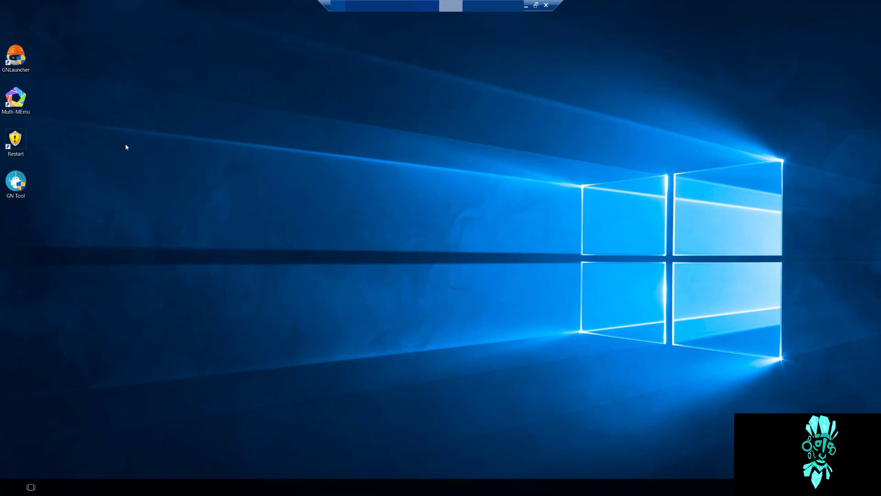
{"action": "left_click_drag", "start_coordinate": [124, 44], "coordinate": [43, 188]}
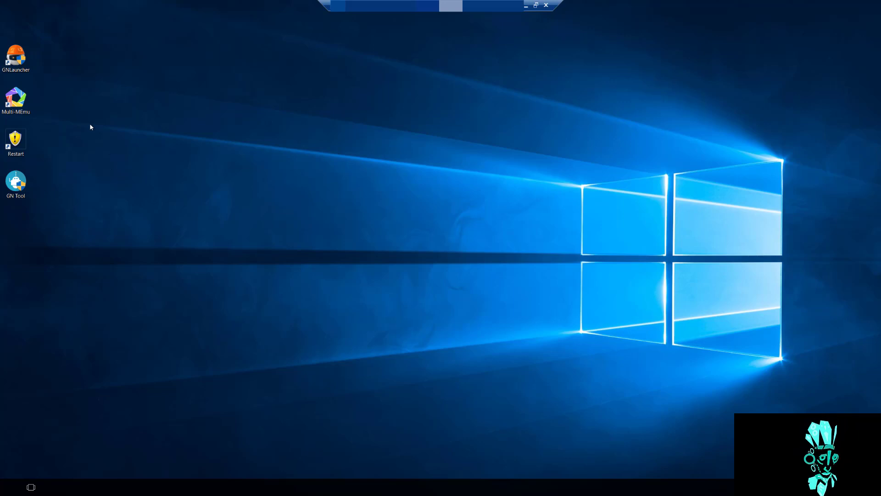
{"action": "left_click_drag", "start_coordinate": [69, 39], "coordinate": [2, 73]}
- Clear the shortcut selections and close the remote session to return to the local desktop
{"action": "left_click", "coordinate": [18, 103], "text": "ctrl"}
{"action": "left_click_drag", "start_coordinate": [52, 96], "coordinate": [2, 112]}
{"action": "left_click", "coordinate": [114, 112]}
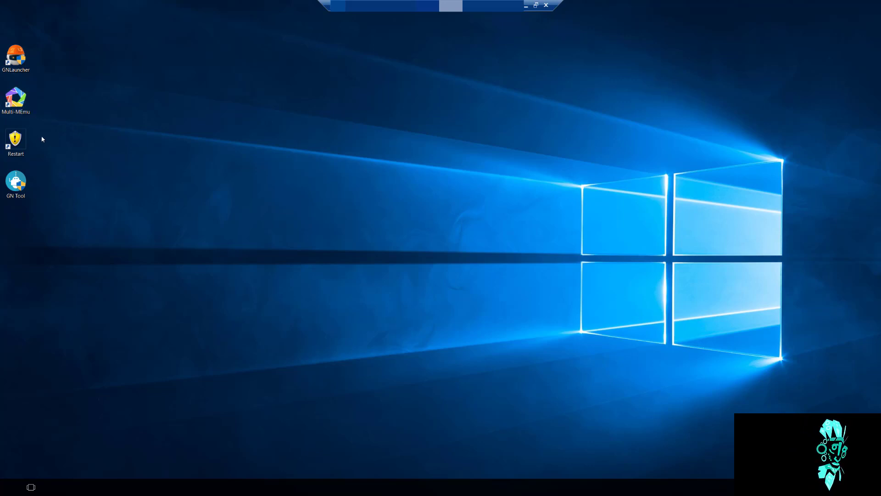
{"action": "left_click_drag", "start_coordinate": [62, 124], "coordinate": [20, 198]}
{"action": "left_click", "coordinate": [128, 136]}
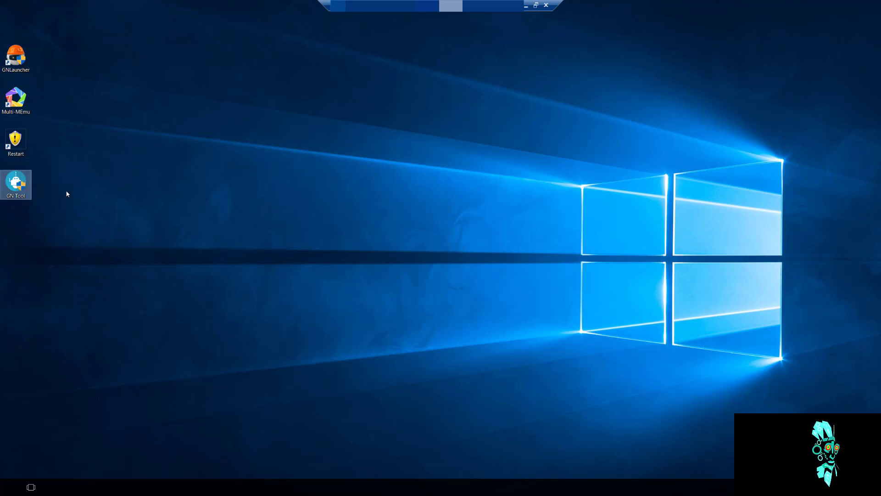
{"action": "left_click", "coordinate": [66, 195]}
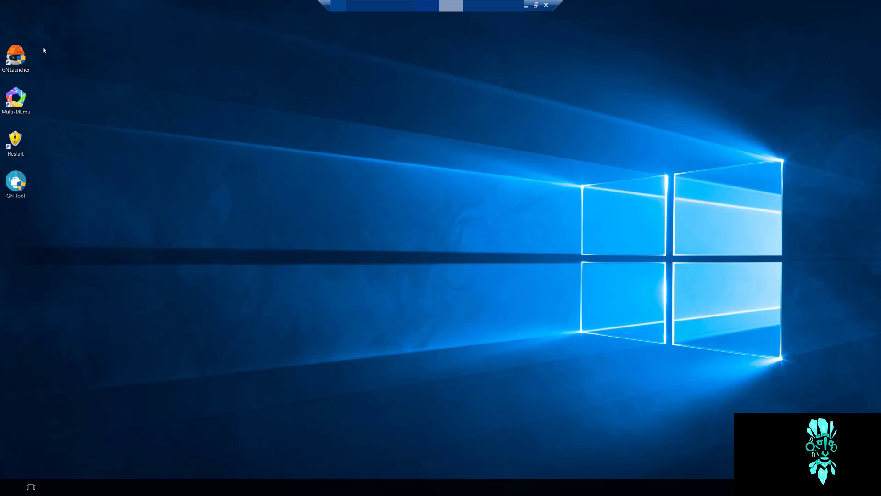
{"action": "left_click_drag", "start_coordinate": [43, 47], "coordinate": [488, 192]}
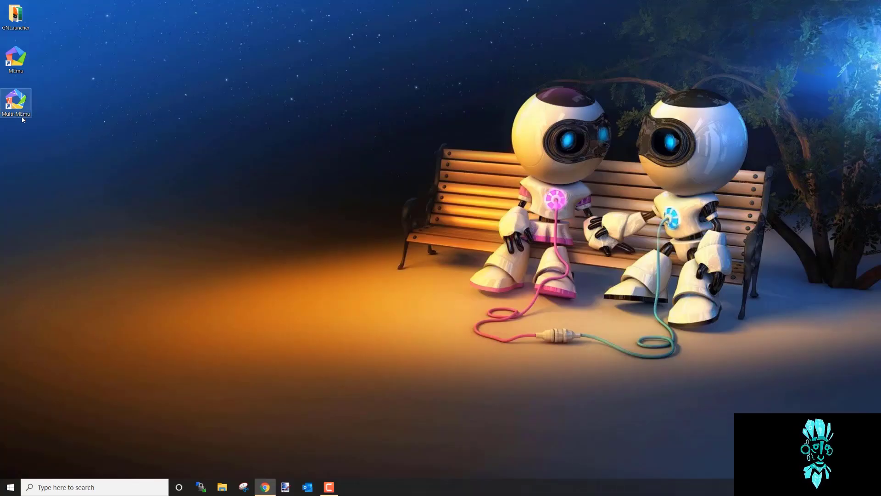
- Launch the Multi-MEmu desktop shortcut to list the MEmu and MEmu1 - Android 7.1 instances
{"action": "double_click", "coordinate": [20, 117]}
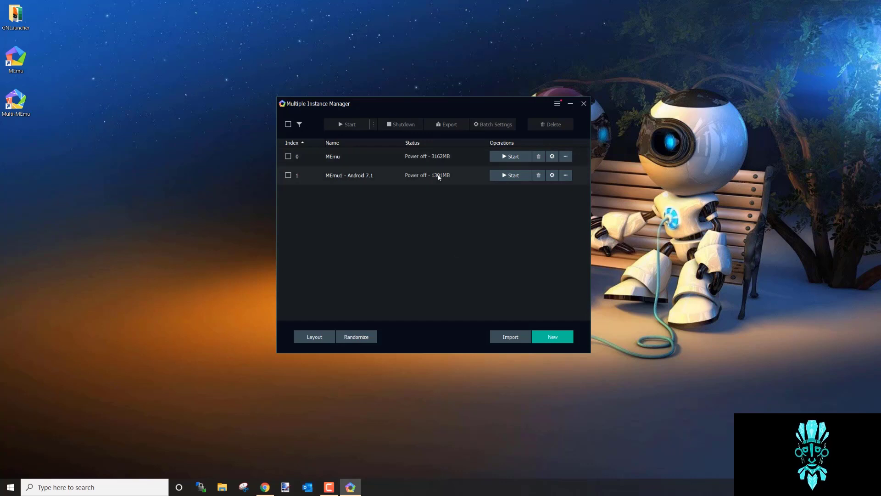
{"action": "mouse_move", "coordinate": [381, 168]}
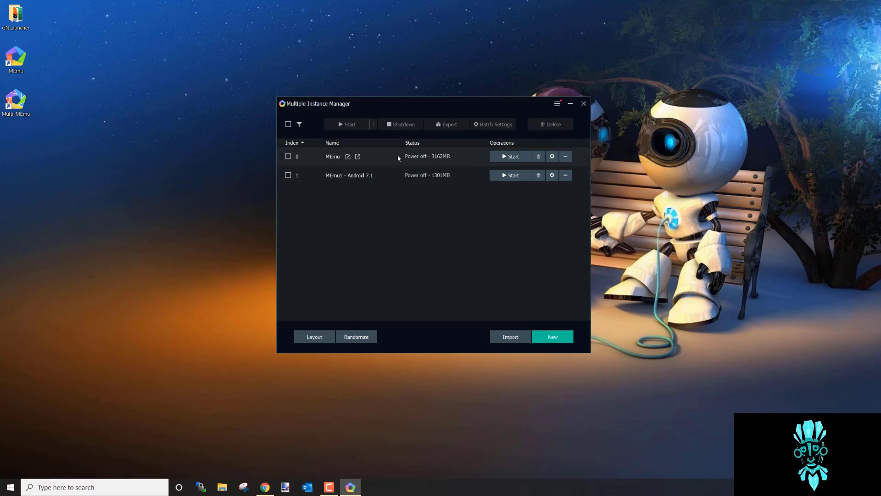
- Create a new Android 5.1 instance and rename it from MEmu2 to FARM2
{"action": "left_click", "coordinate": [555, 339]}
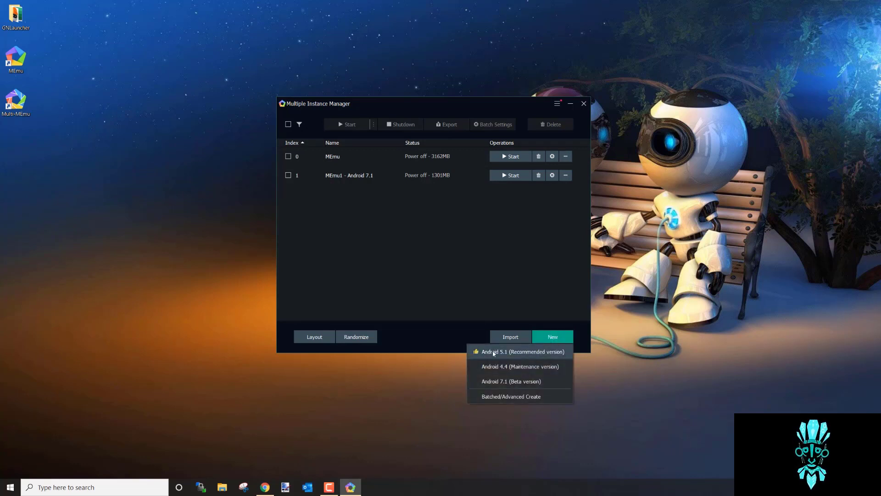
{"action": "left_click", "coordinate": [556, 352]}
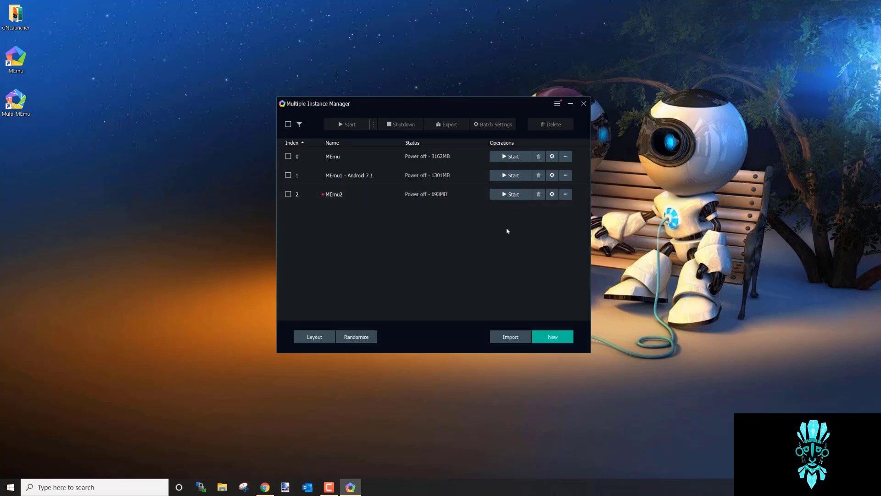
{"action": "left_click", "coordinate": [360, 195]}
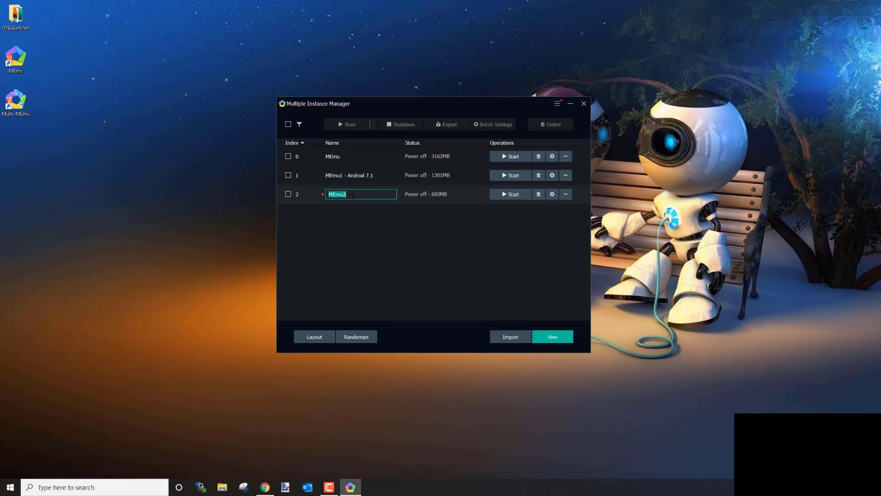
{"action": "type", "text": "FARM2"}
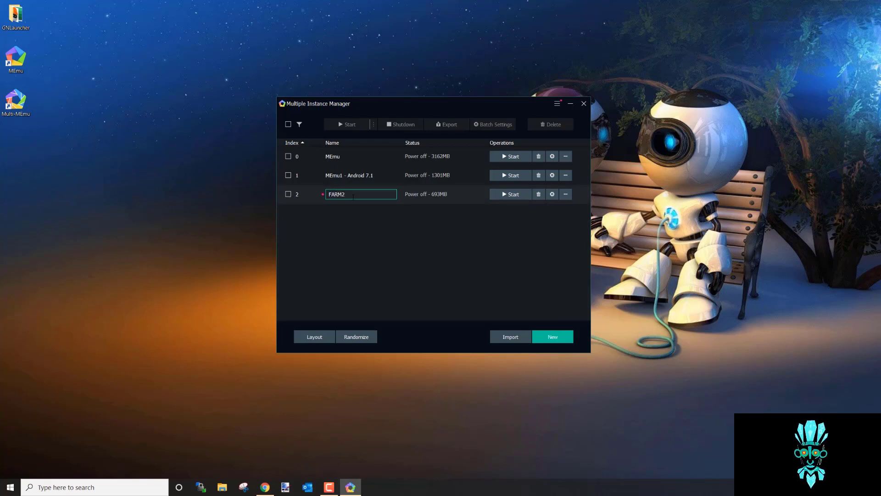
{"action": "key", "text": "Return"}
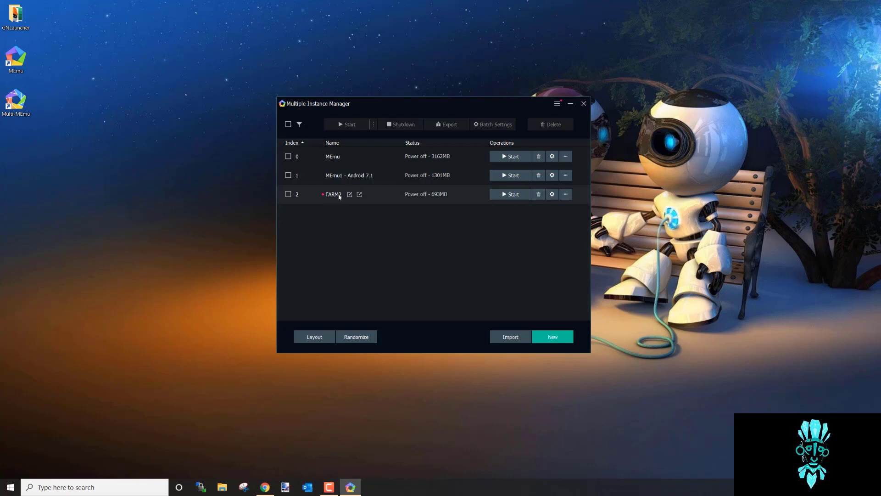
- Rename MEmu1 - Android 7.1 to FARM1 and open FARM2's system settings
{"action": "left_click", "coordinate": [382, 176]}
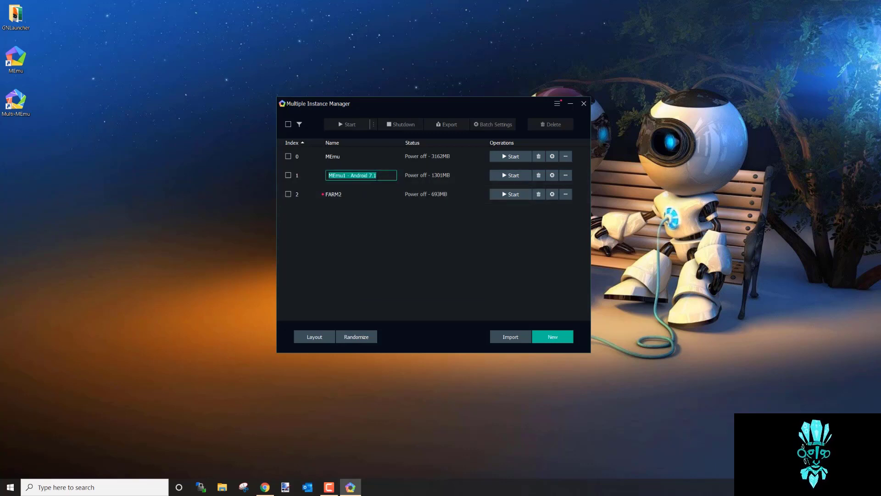
{"action": "type", "text": "FARM1"}
{"action": "key", "text": "Return"}
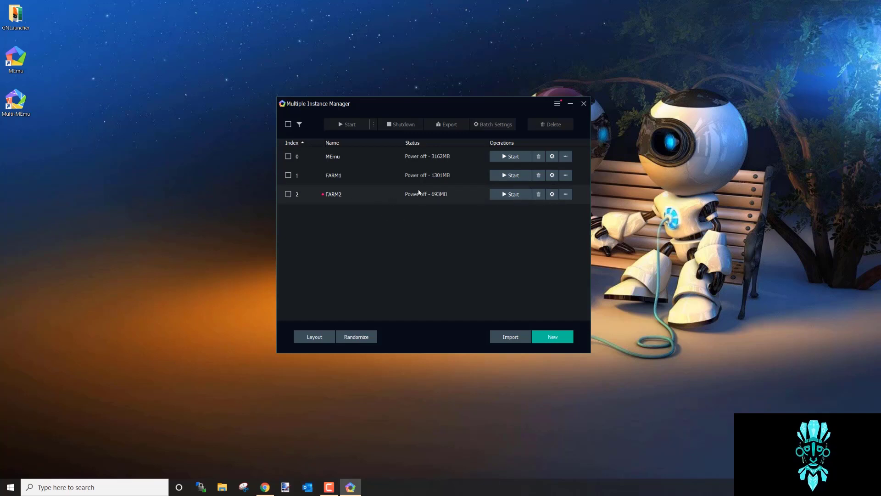
{"action": "left_click", "coordinate": [552, 194]}
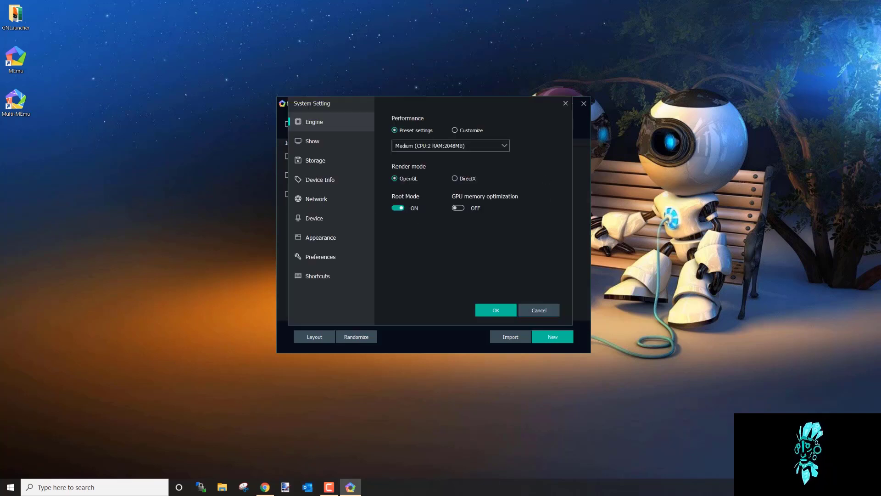
{"action": "key", "text": "alt+Tab"}
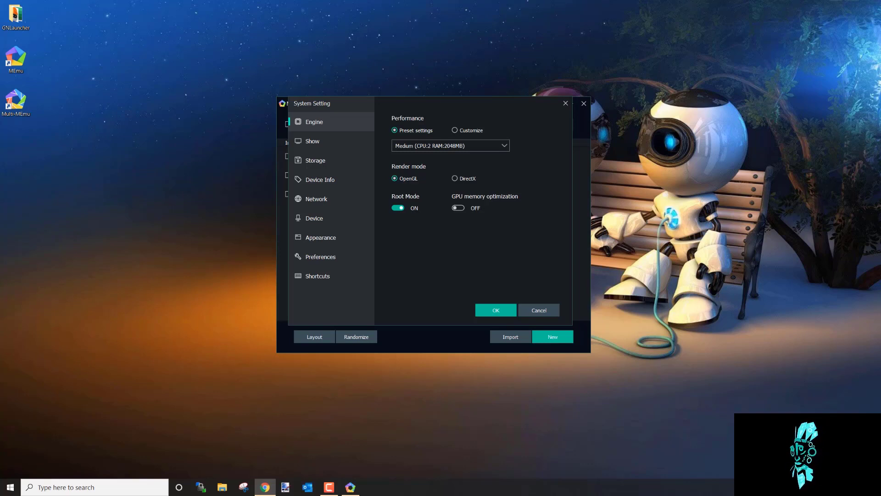
{"action": "mouse_move", "coordinate": [410, 181]}
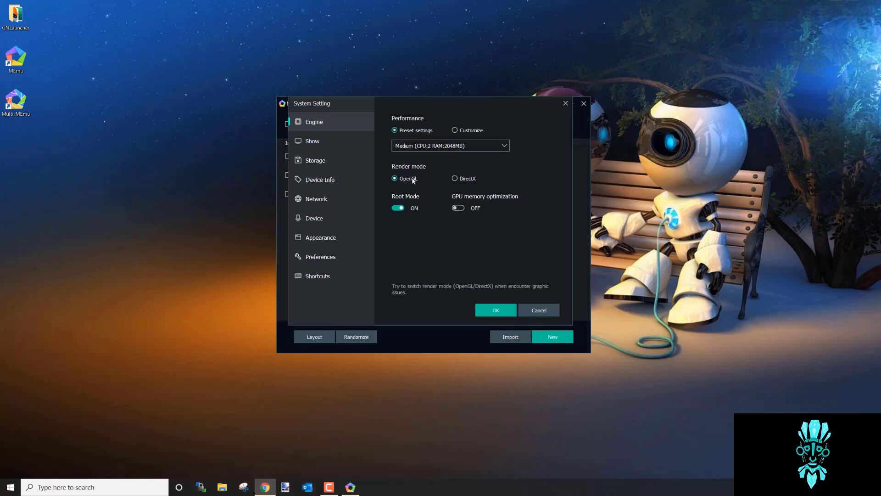
{"action": "left_click", "coordinate": [455, 179]}
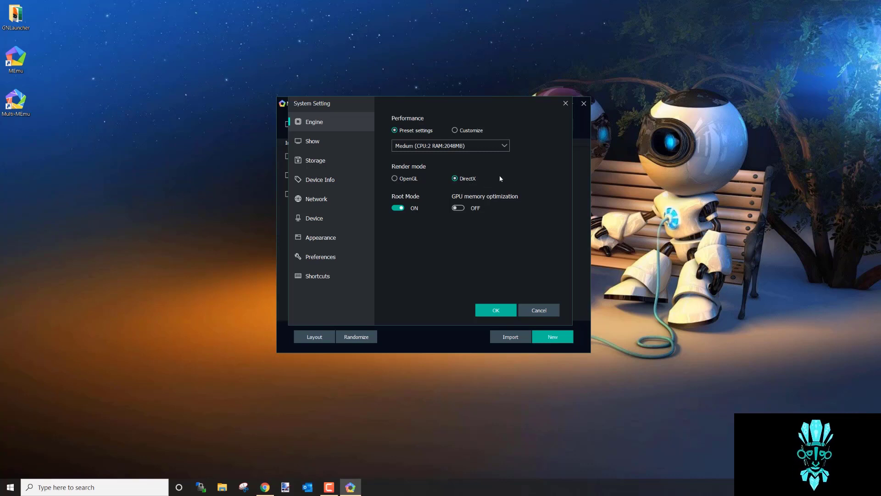
{"action": "left_click", "coordinate": [421, 147]}
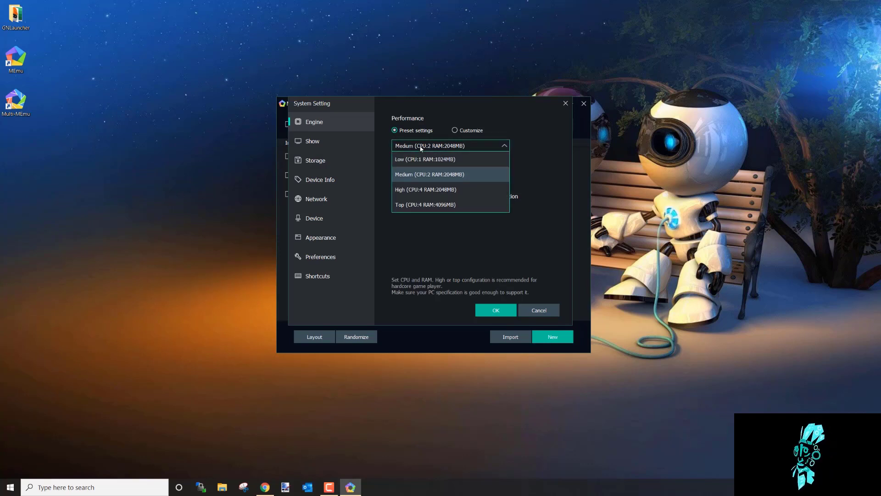
{"action": "left_click", "coordinate": [421, 147]}
{"action": "left_click", "coordinate": [312, 140]}
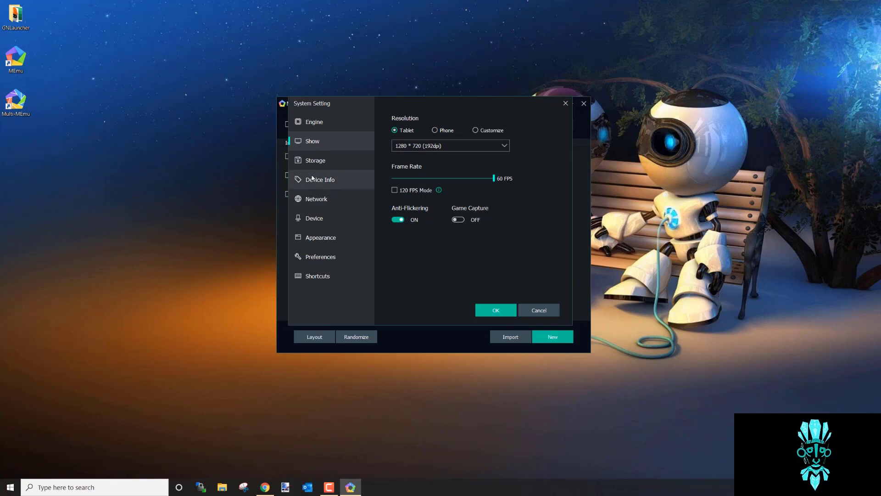
{"action": "left_click", "coordinate": [314, 160]}
{"action": "mouse_move", "coordinate": [422, 127]}
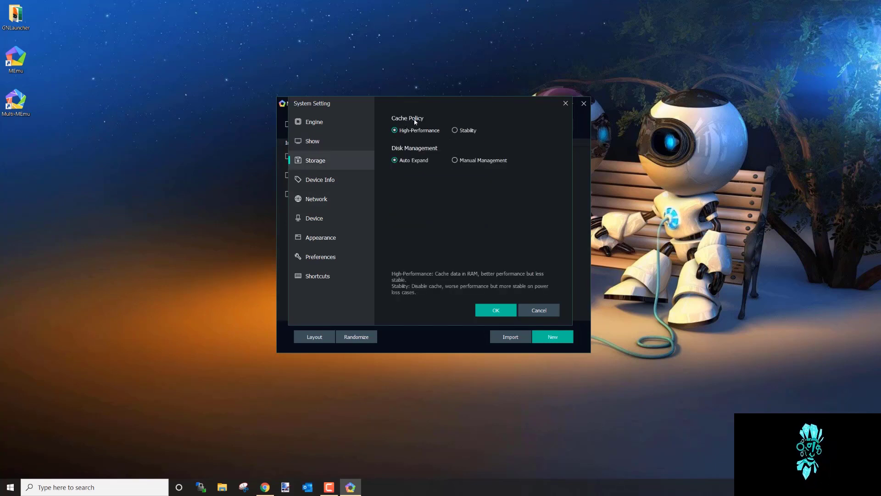
{"action": "left_click", "coordinate": [466, 131]}
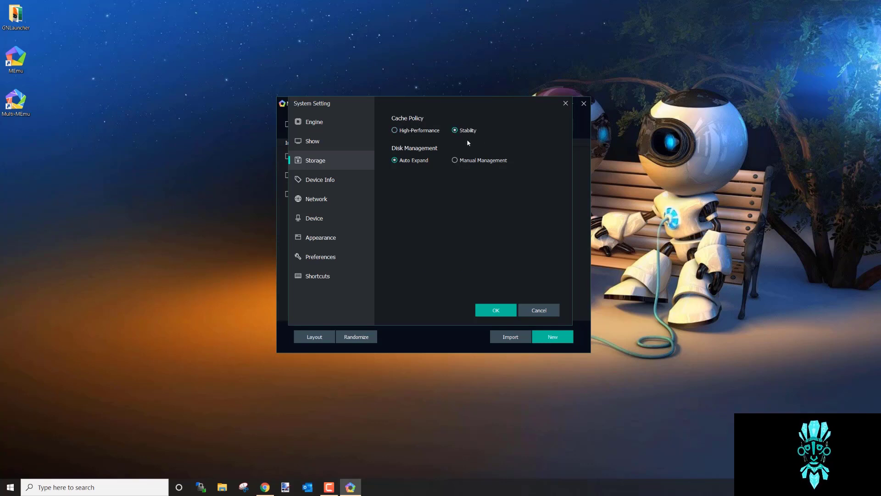
{"action": "mouse_move", "coordinate": [484, 134]}
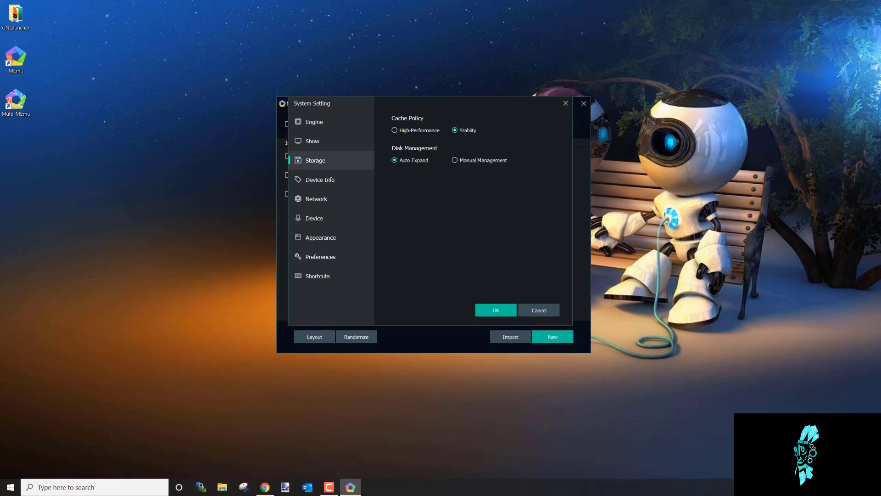
- In Device Info, generate a new phone number and IMEI and choose SAMSUNG Galaxy S7 Edge
{"action": "left_click", "coordinate": [325, 181]}
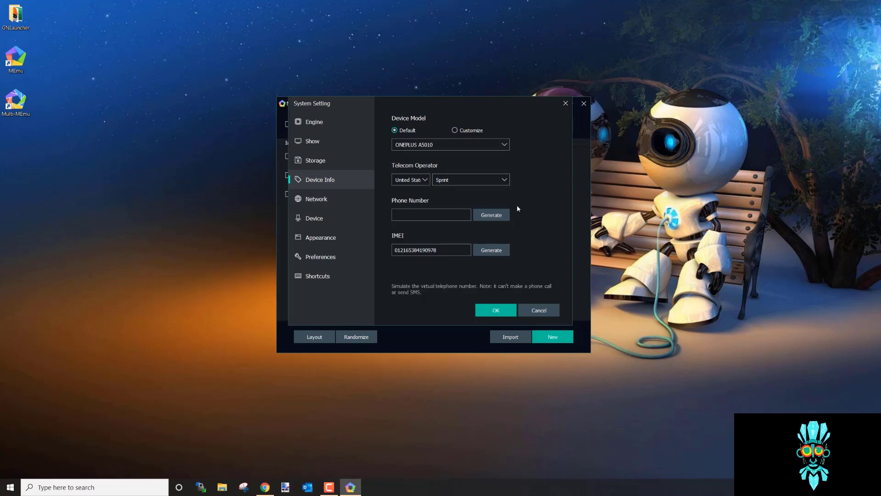
{"action": "left_click", "coordinate": [500, 215]}
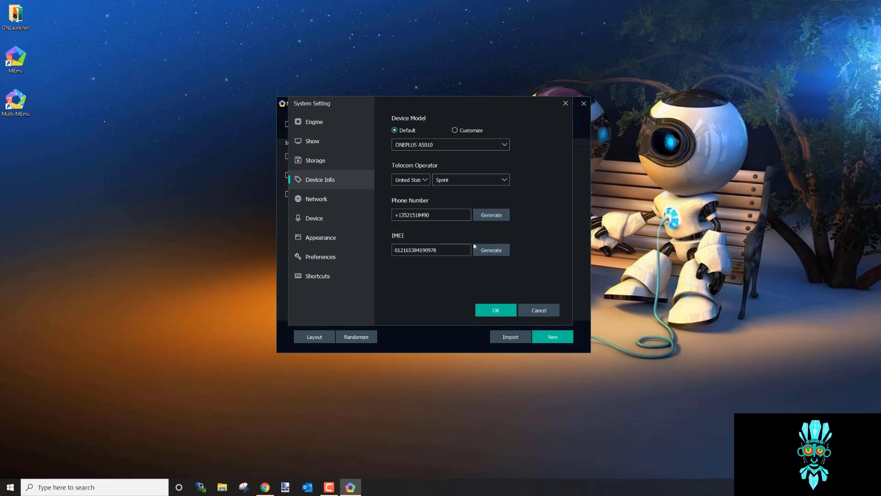
{"action": "left_click", "coordinate": [495, 252]}
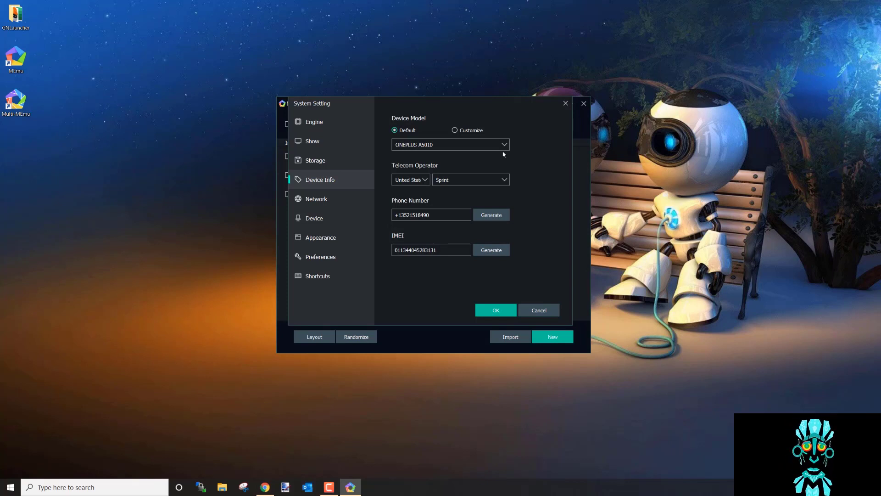
{"action": "left_click", "coordinate": [419, 146]}
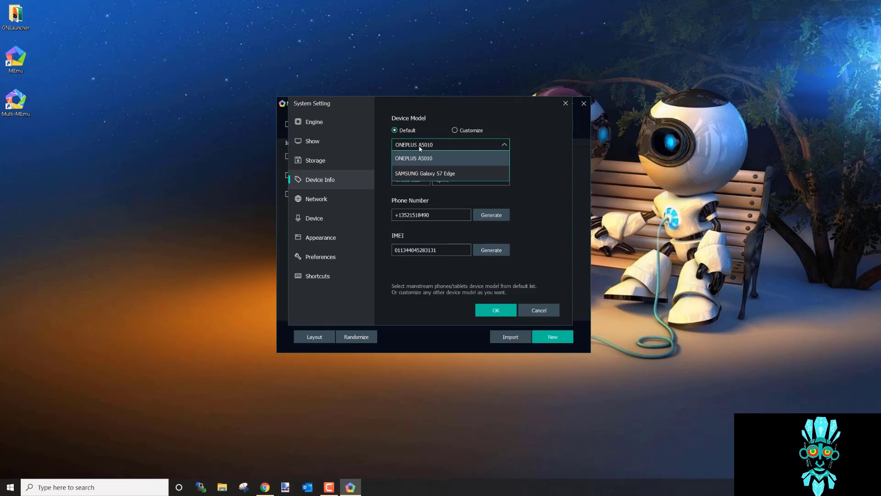
{"action": "left_click", "coordinate": [478, 173]}
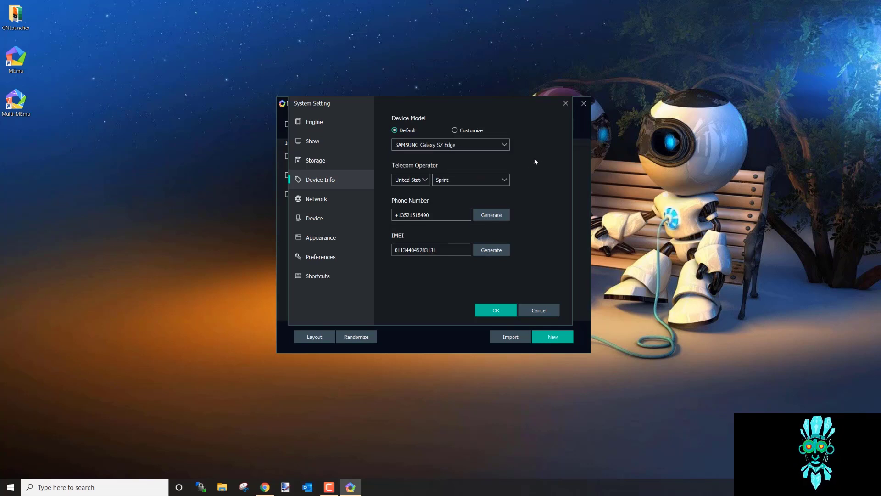
{"action": "left_click", "coordinate": [478, 146]}
{"action": "left_click", "coordinate": [483, 173]}
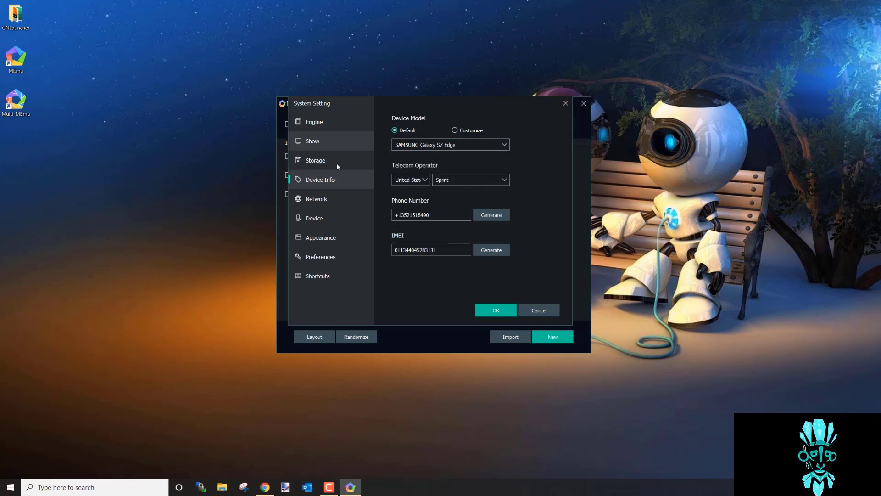
- In Network settings, generate a new WiFi hotspot name and MAC address
{"action": "left_click", "coordinate": [326, 202]}
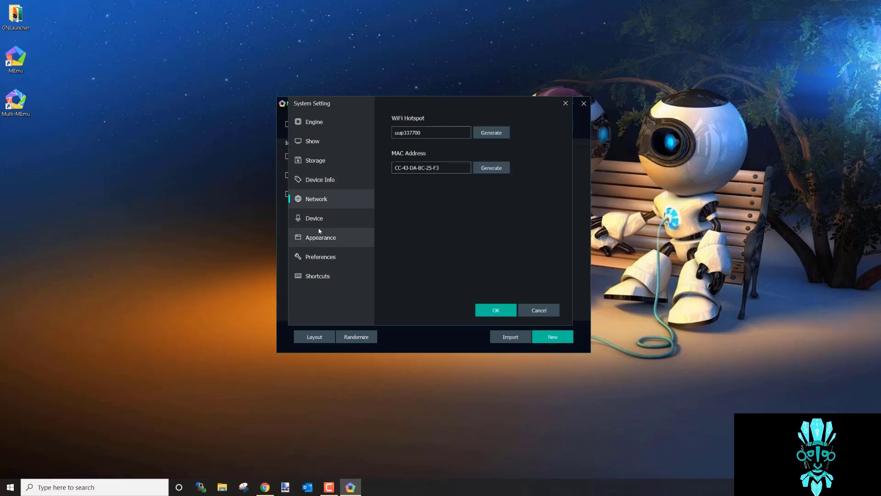
{"action": "left_click", "coordinate": [491, 132]}
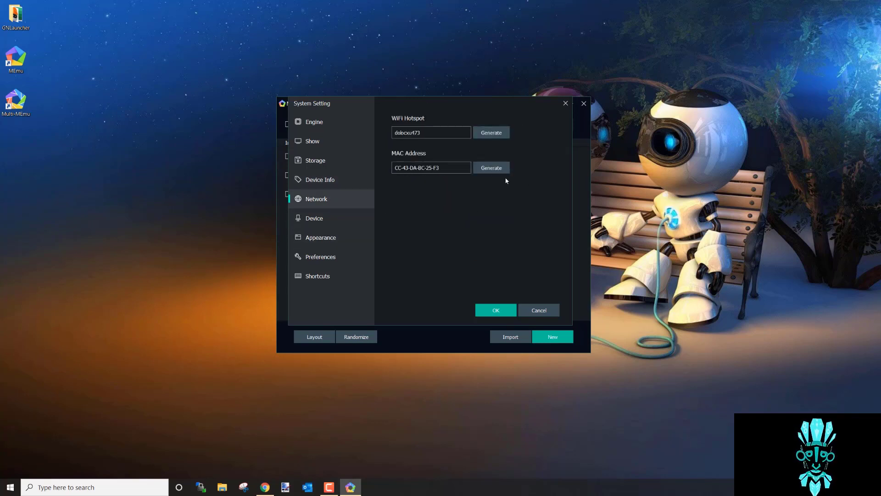
{"action": "left_click", "coordinate": [491, 168]}
- Review the remaining settings pages, then apply the changes and dismiss the confirmation notice
{"action": "left_click", "coordinate": [360, 220]}
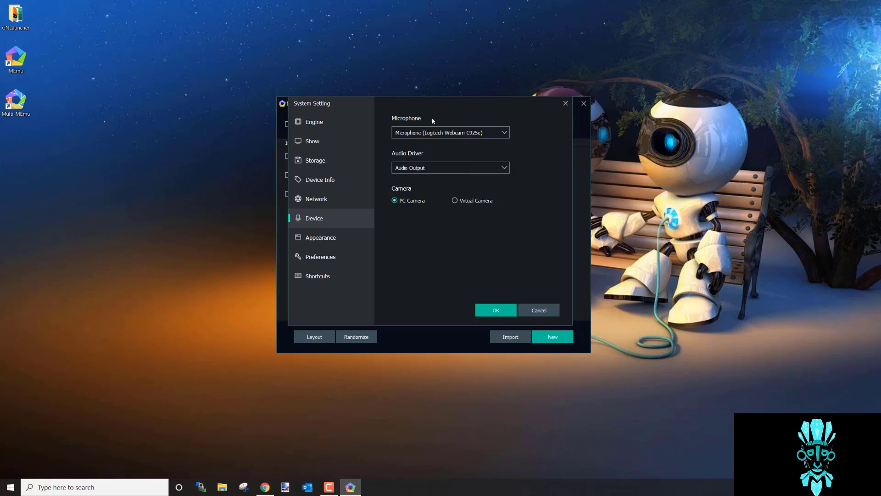
{"action": "left_click", "coordinate": [311, 241]}
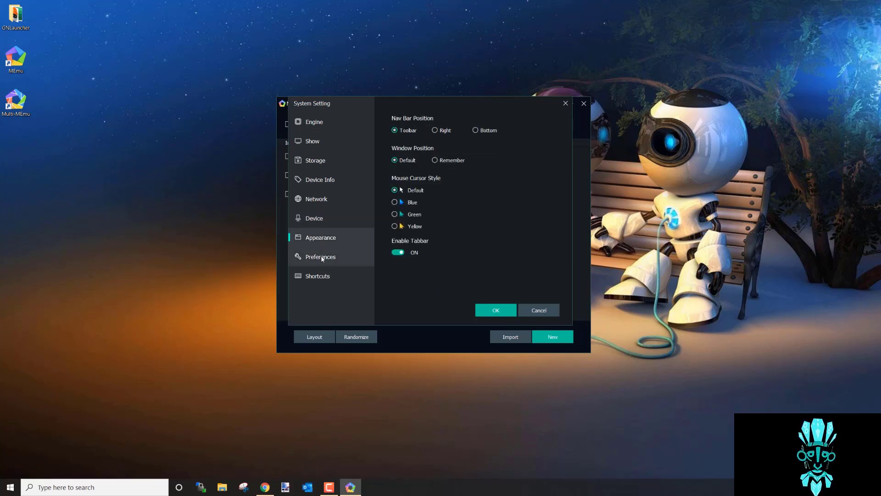
{"action": "left_click", "coordinate": [356, 258]}
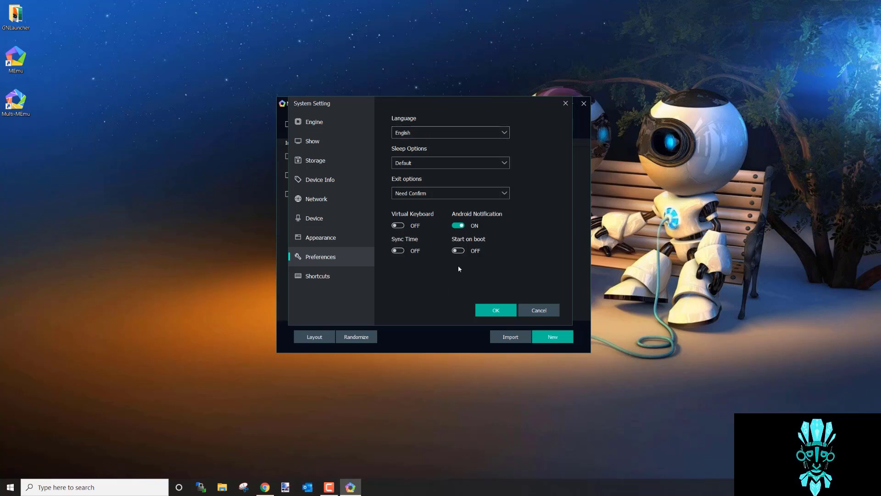
{"action": "left_click", "coordinate": [335, 269]}
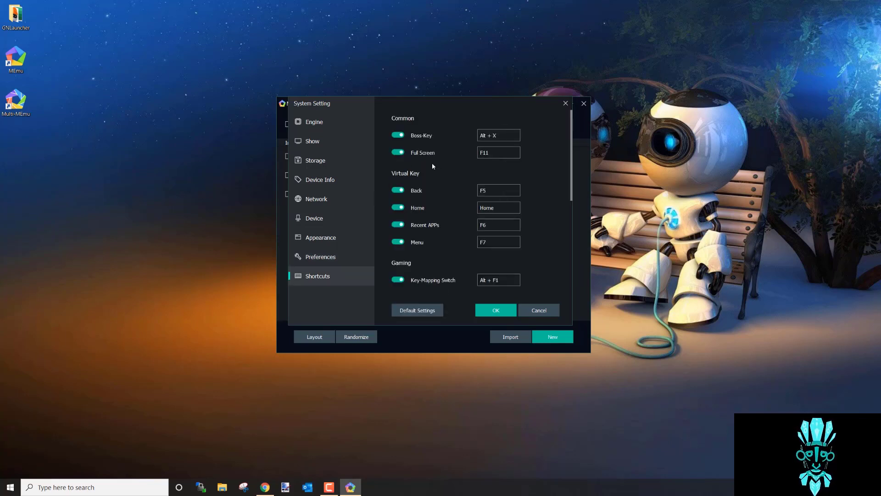
{"action": "left_click", "coordinate": [340, 120]}
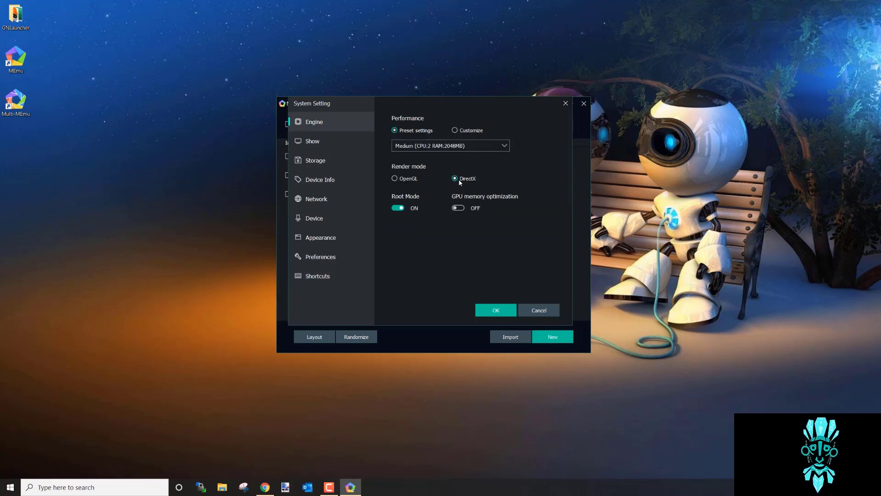
{"action": "mouse_move", "coordinate": [460, 182]}
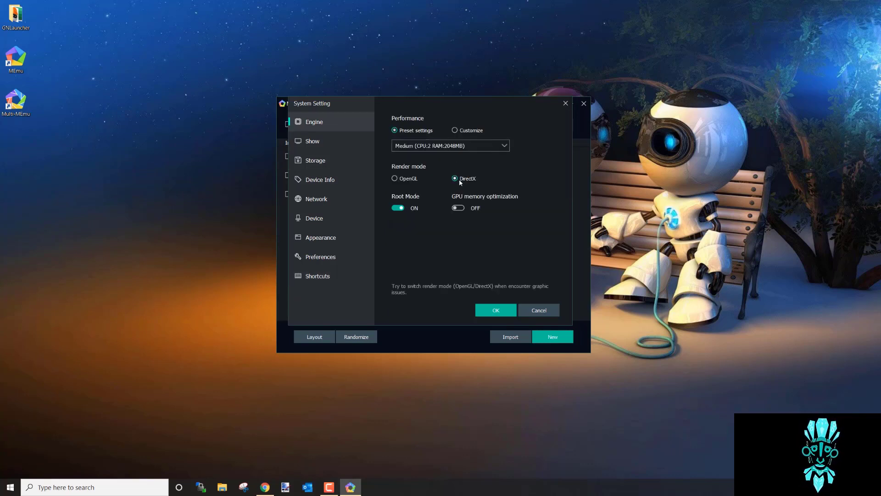
{"action": "left_click", "coordinate": [321, 143]}
{"action": "left_click", "coordinate": [339, 164]}
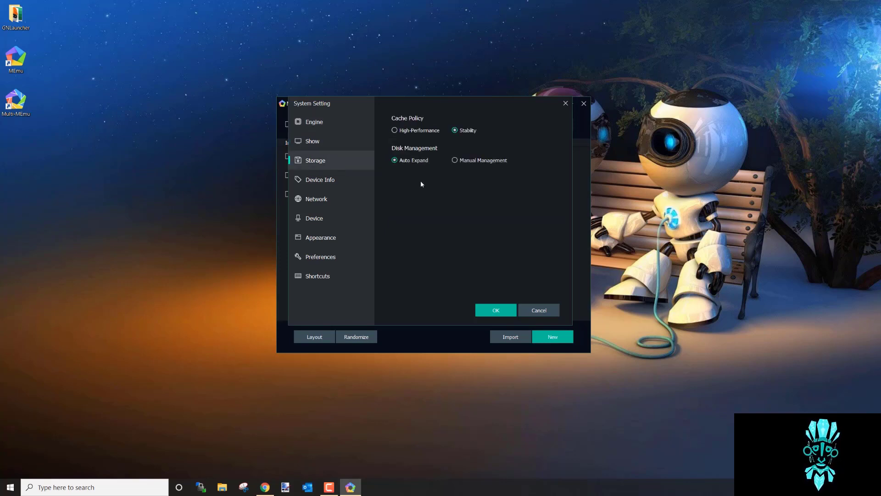
{"action": "left_click", "coordinate": [325, 181]}
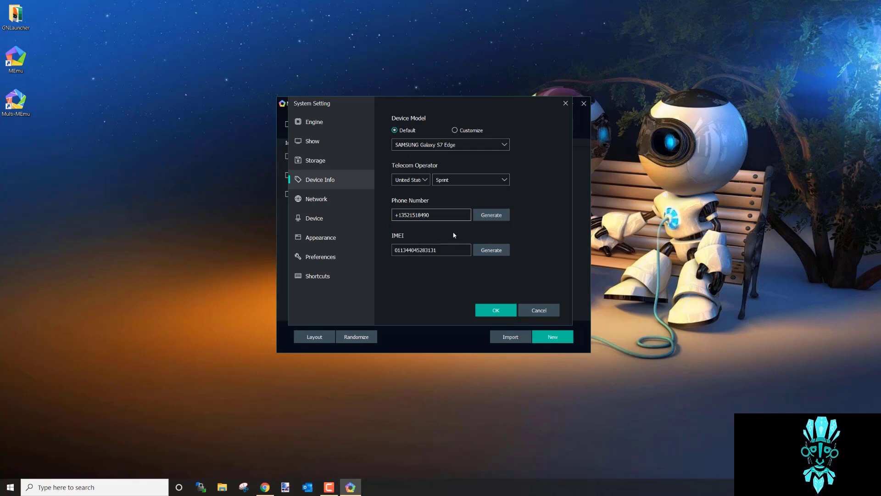
{"action": "left_click", "coordinate": [504, 306]}
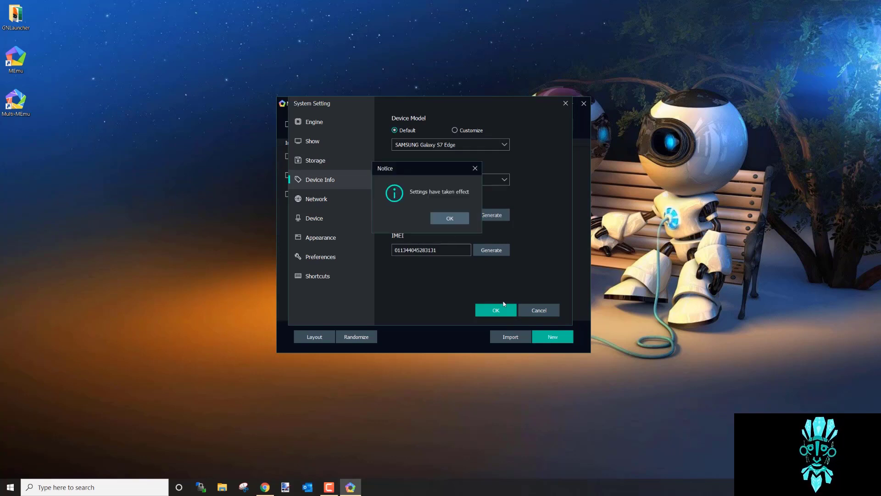
{"action": "left_click", "coordinate": [461, 218]}
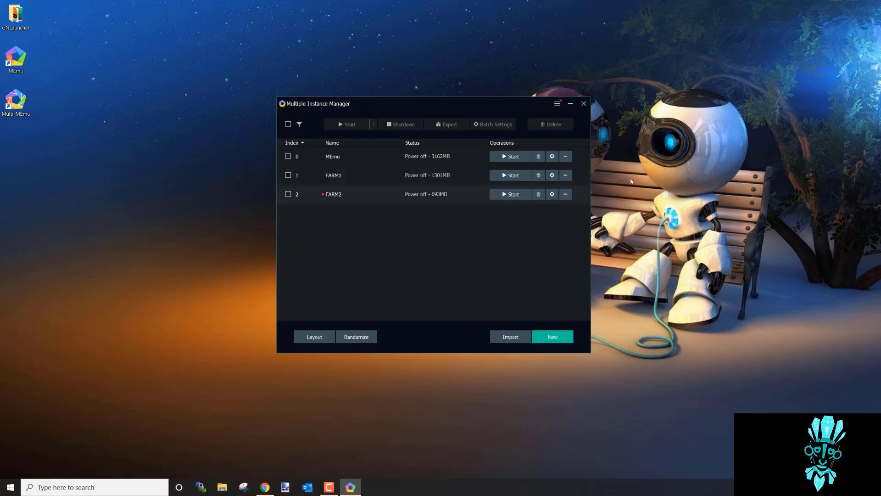
{"action": "left_click", "coordinate": [553, 175]}
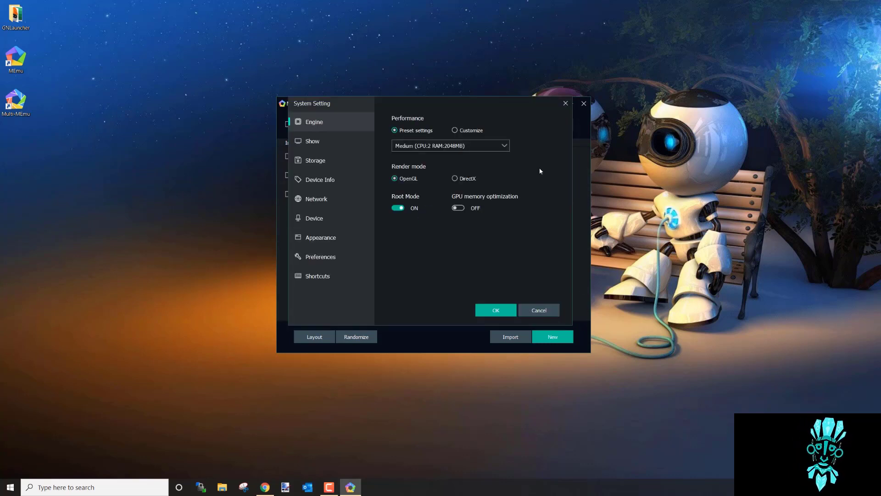
{"action": "left_click", "coordinate": [566, 104]}
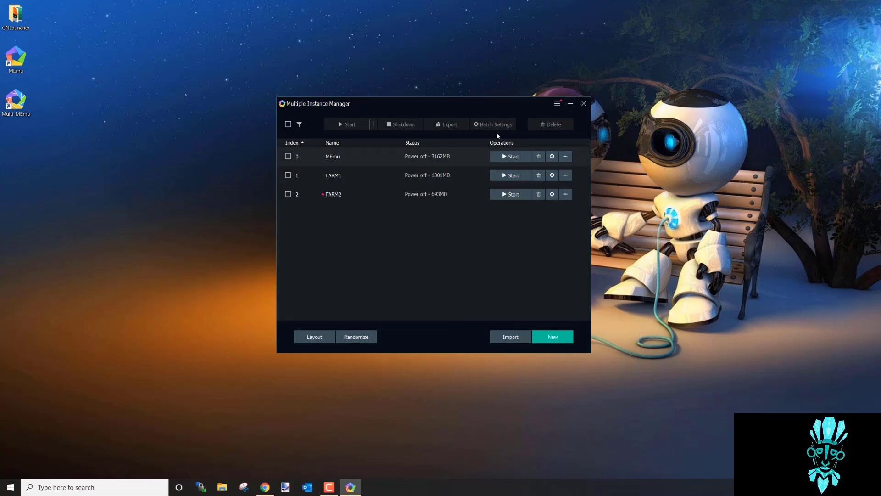
- Use Batched/Advanced Create with DirectX render mode to add three new instances
{"action": "left_click", "coordinate": [551, 338]}
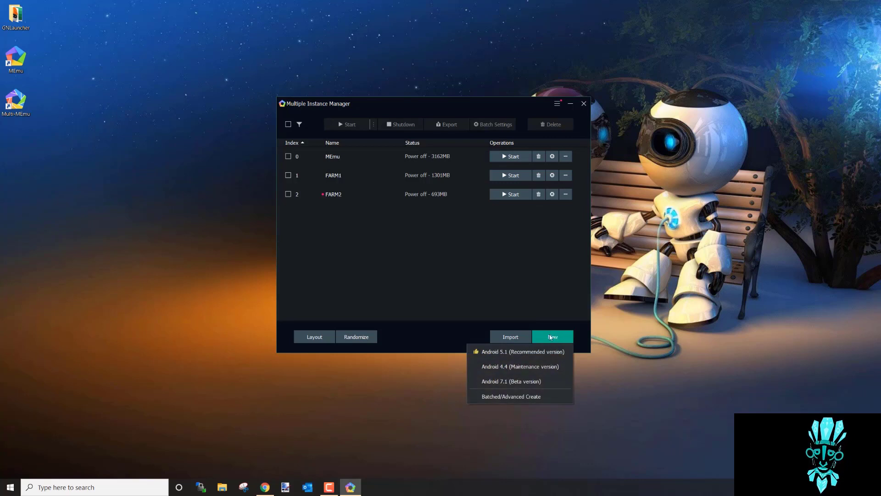
{"action": "left_click", "coordinate": [532, 398]}
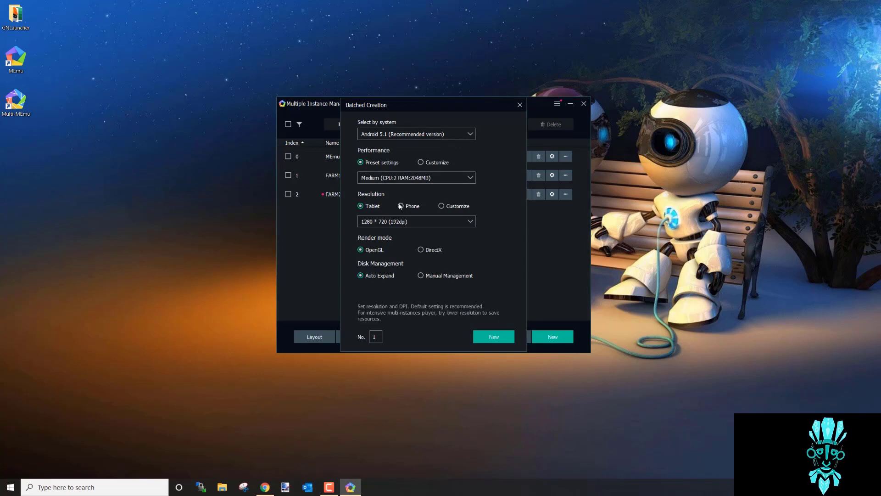
{"action": "left_click", "coordinate": [433, 250]}
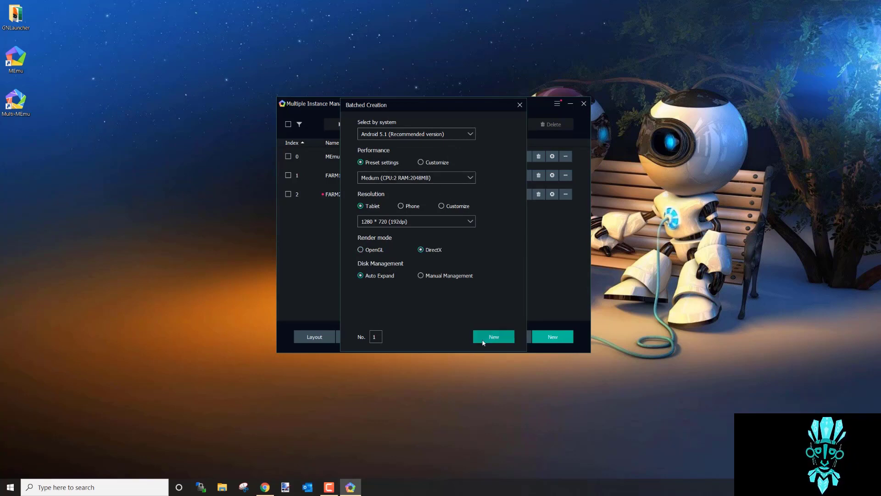
{"action": "double_click", "coordinate": [375, 337]}
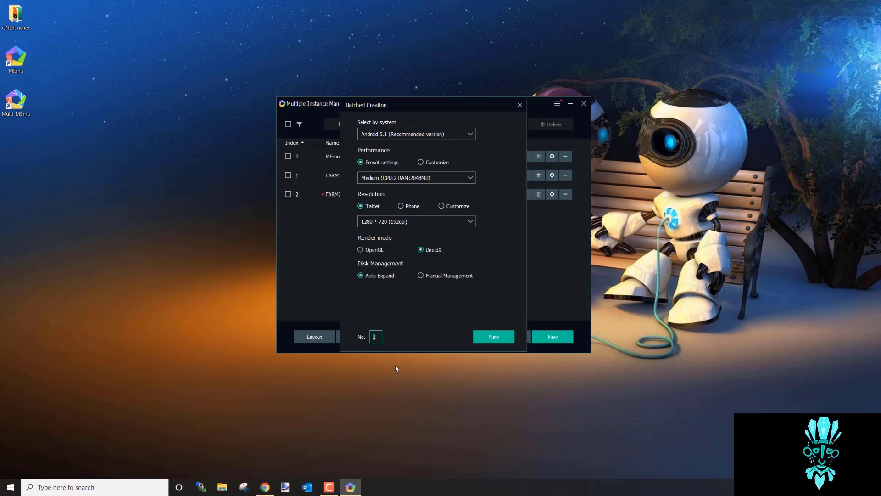
{"action": "left_click", "coordinate": [487, 336]}
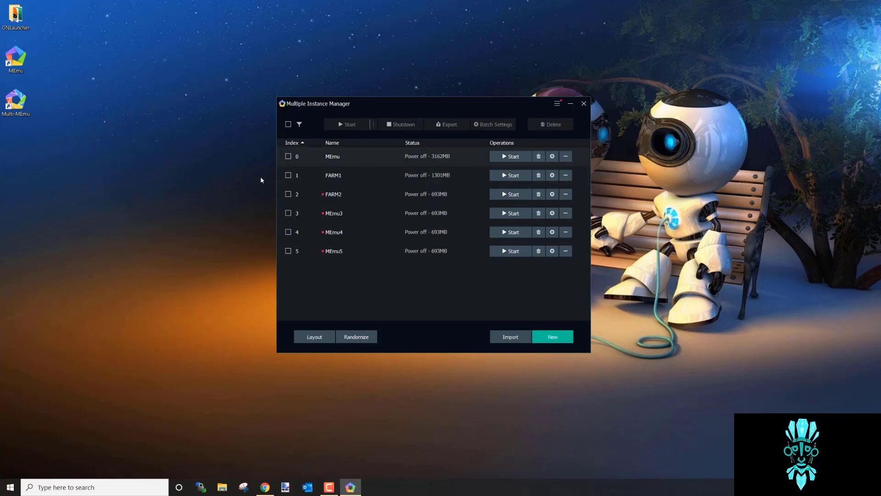
- Delete the default MEmu instance and confirm in the Notice dialog
{"action": "left_click", "coordinate": [538, 157]}
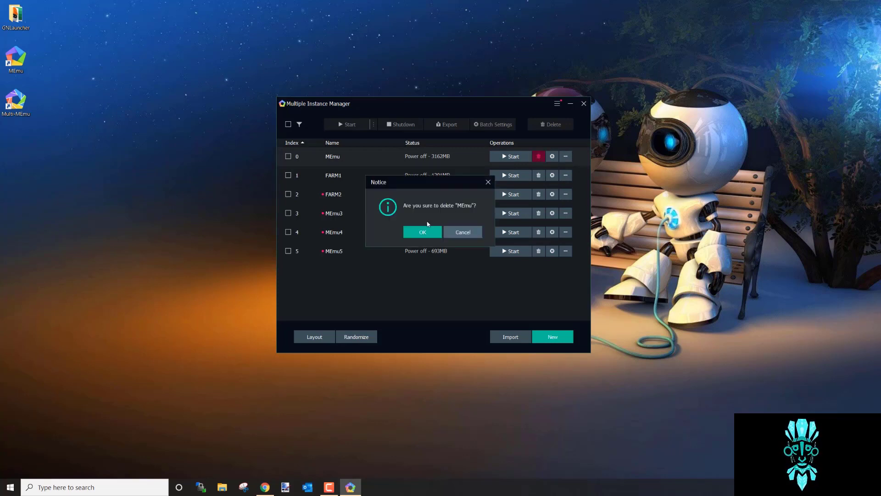
{"action": "left_click", "coordinate": [423, 230]}
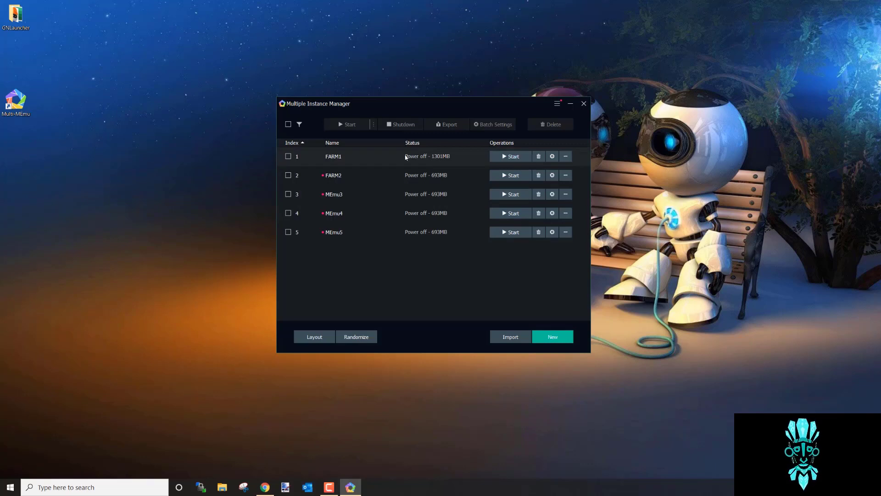
- Start the instance and close the MEmu Guide tab to reach the Android home screen
{"action": "left_click", "coordinate": [515, 158]}
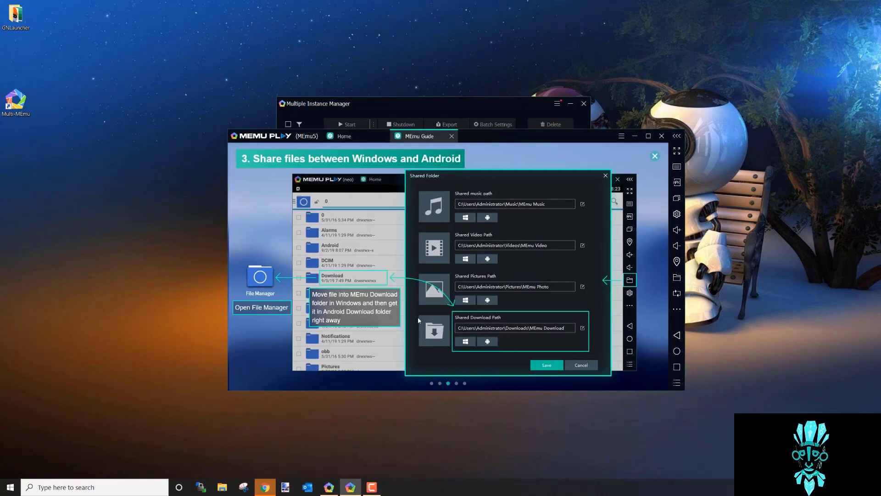
{"action": "left_click", "coordinate": [452, 136]}
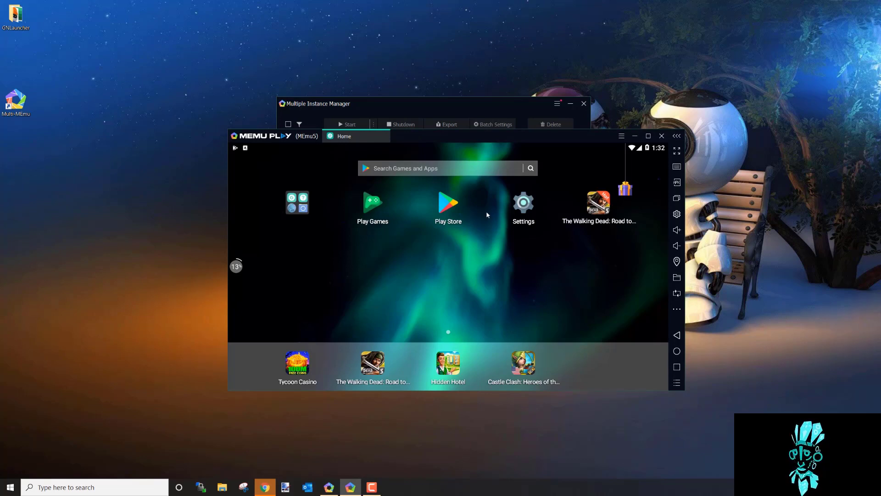
- Search the home screen for 'google play games' and choose SIGN IN on the Play Store page
{"action": "left_click", "coordinate": [451, 173]}
{"action": "type", "text": "google play games"}
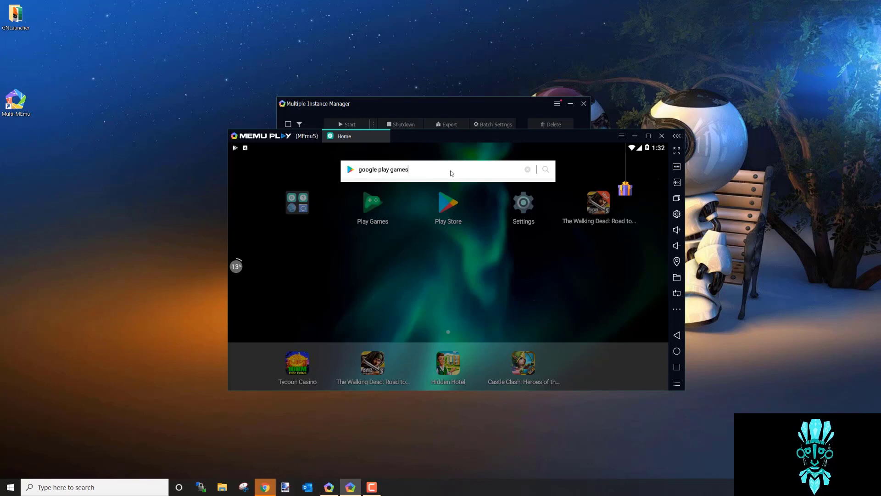
{"action": "key", "text": "Return"}
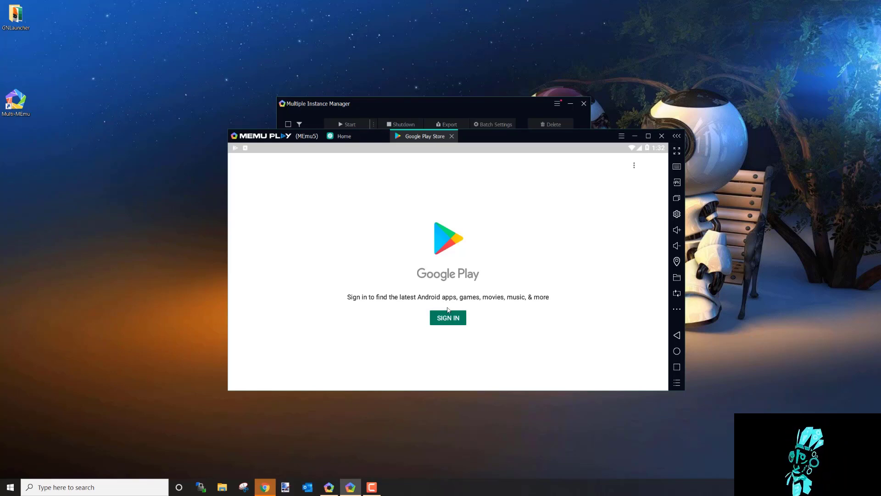
{"action": "left_click", "coordinate": [449, 324]}
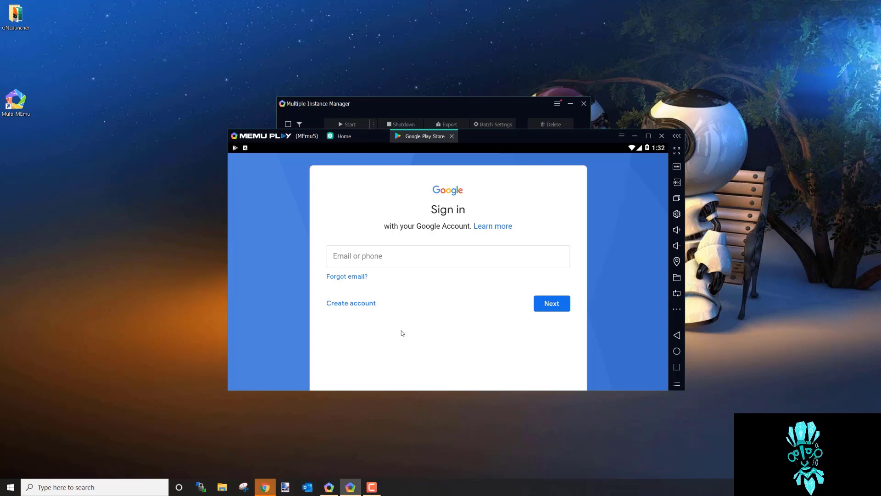
- Return to MEmu5's sign-in screen and sign in with the Google account email and password
{"action": "left_click", "coordinate": [482, 106]}
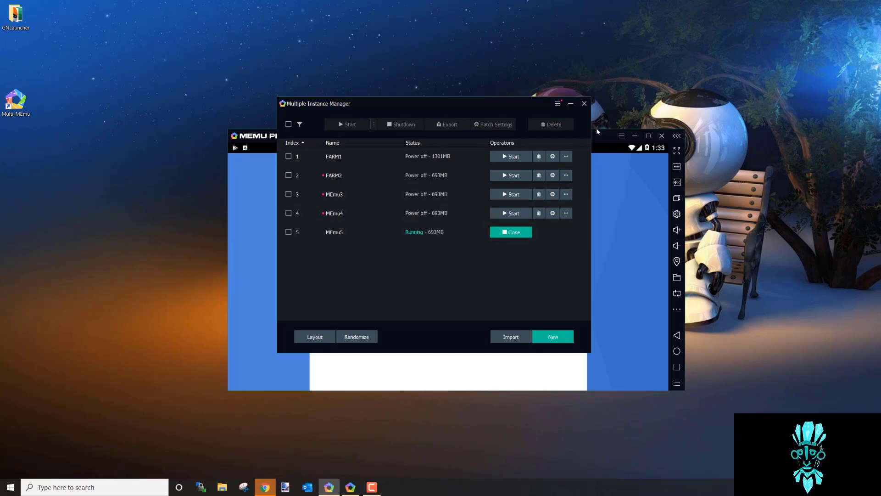
{"action": "left_click", "coordinate": [609, 136]}
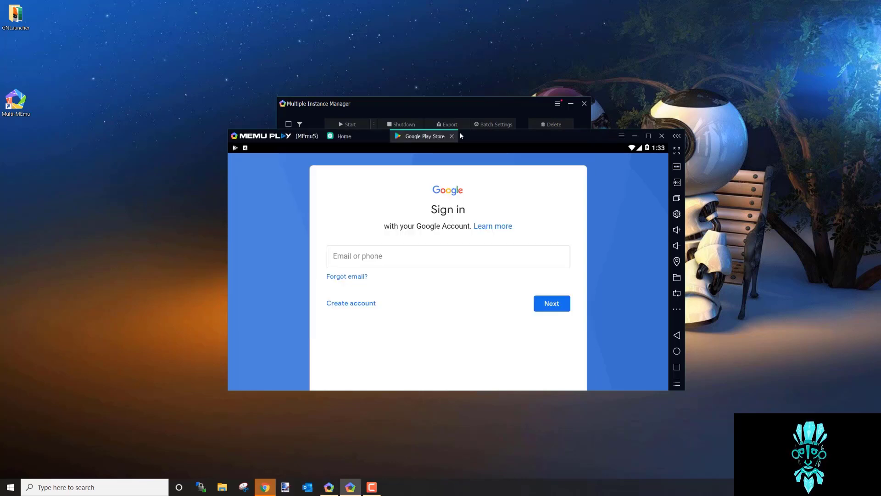
{"action": "left_click", "coordinate": [390, 261]}
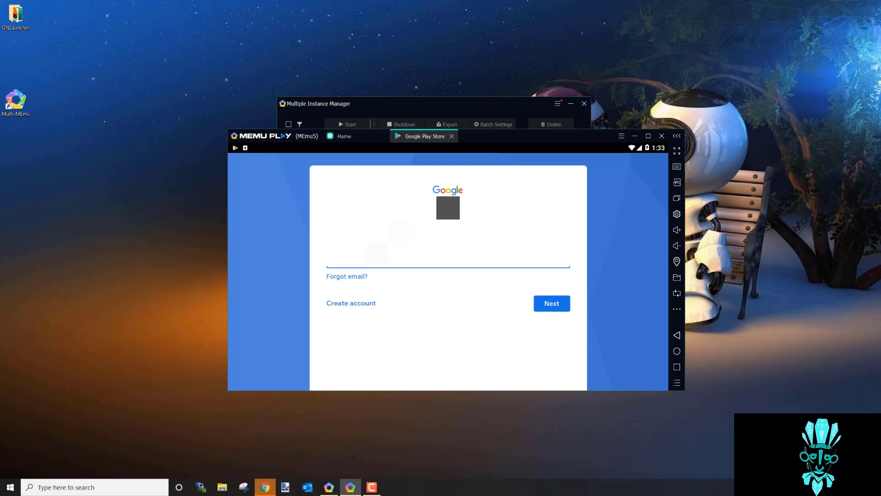
{"action": "key", "text": "Return"}
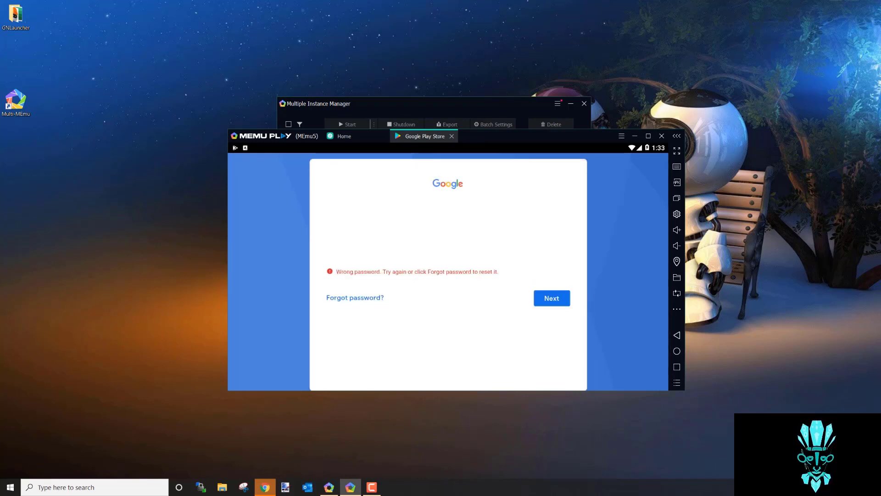
{"action": "key", "text": "Return"}
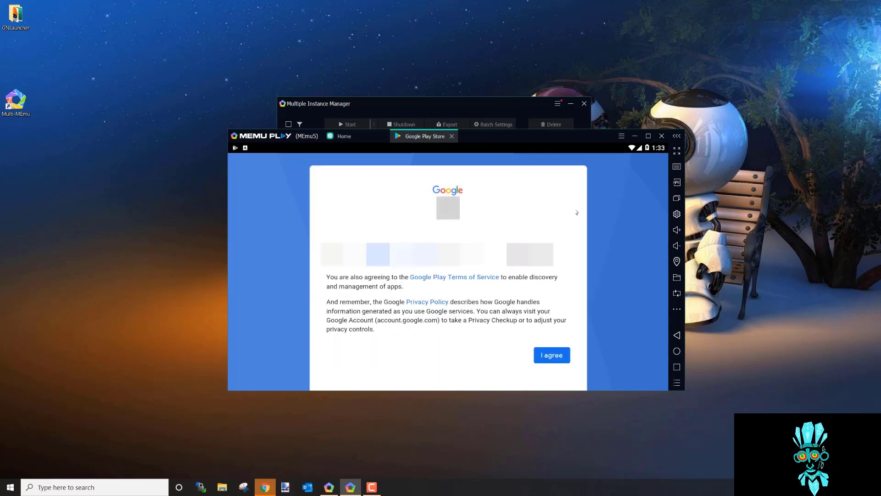
- Agree to the Google Play terms and accept the Google Services settings
{"action": "left_click", "coordinate": [540, 356]}
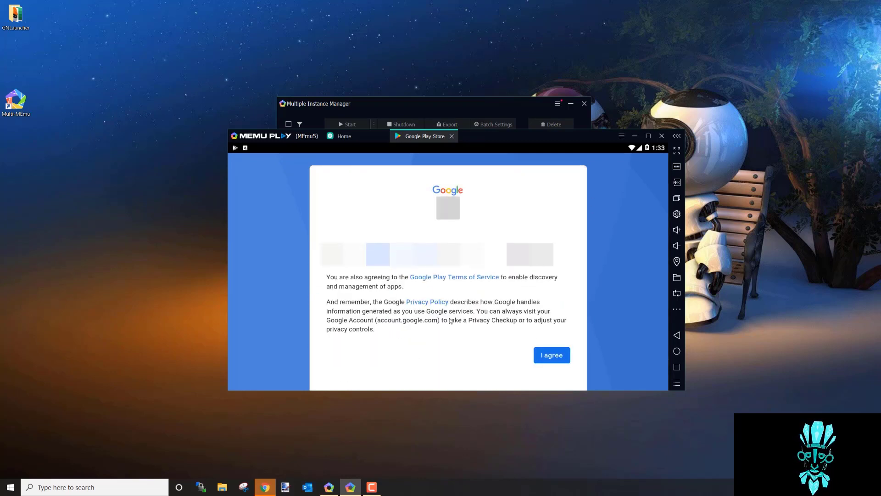
{"action": "left_click", "coordinate": [551, 360]}
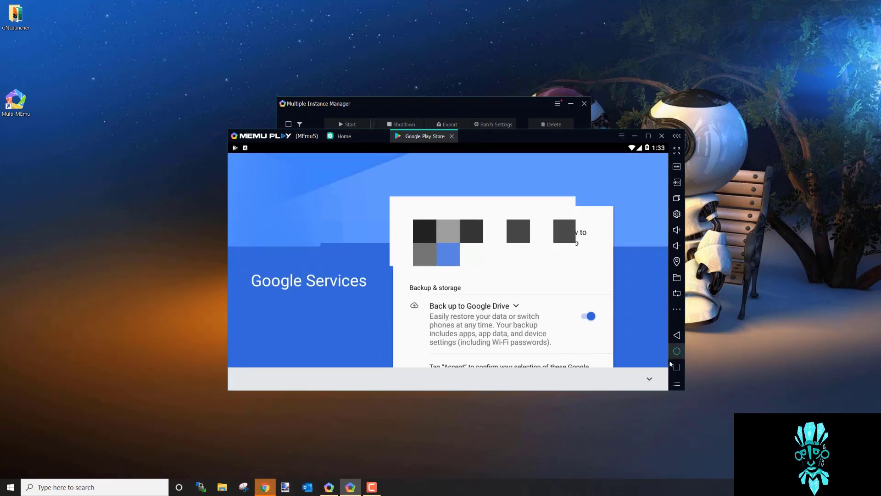
{"action": "left_click", "coordinate": [652, 380]}
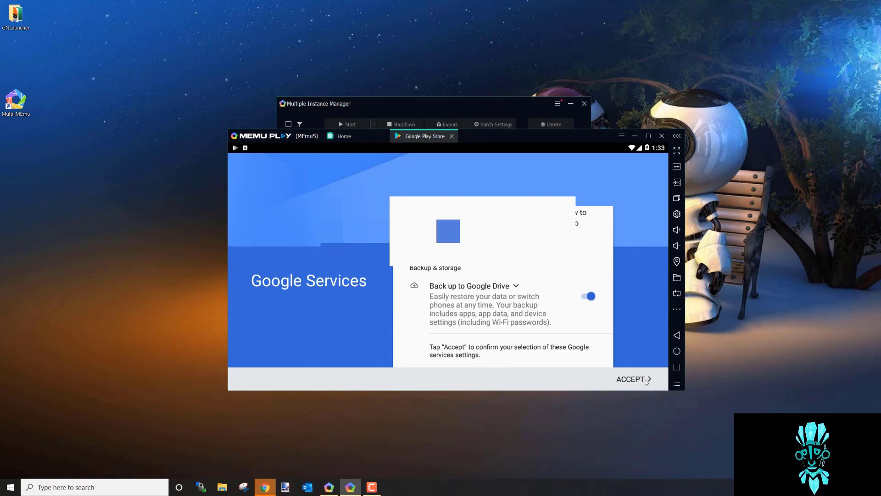
{"action": "left_click", "coordinate": [646, 383]}
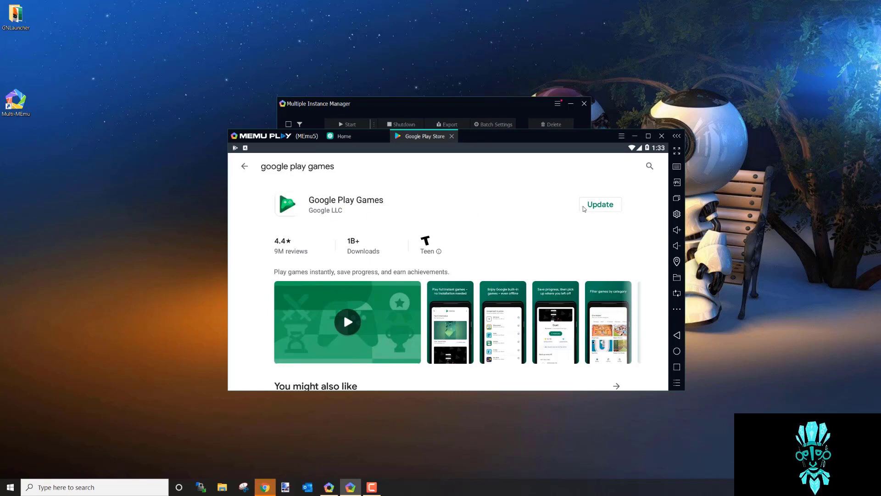
- Update Google Play Games, go back to the Play Store home, and decline Google Play Points
{"action": "left_click", "coordinate": [612, 208]}
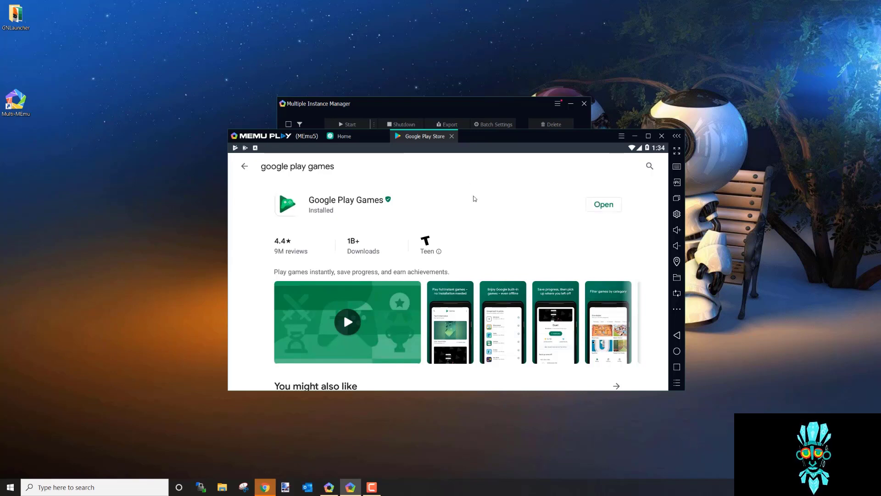
{"action": "left_click", "coordinate": [244, 167]}
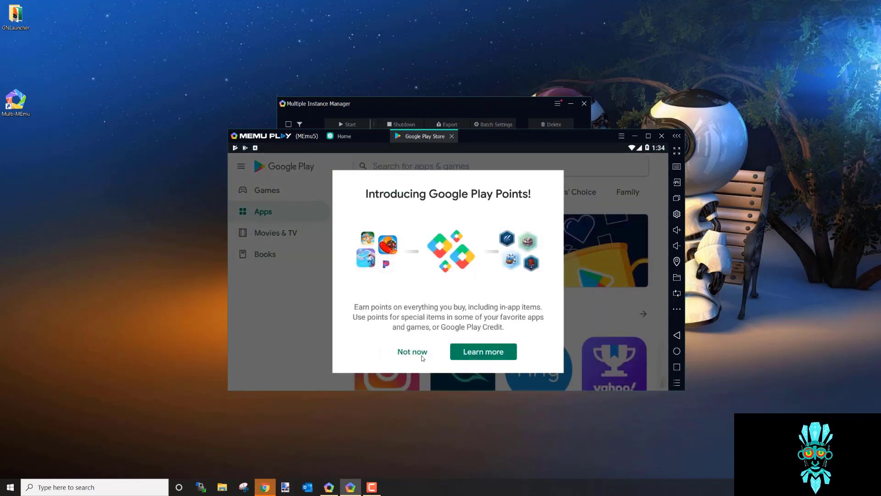
{"action": "left_click", "coordinate": [423, 355]}
- In Play Store Settings, set Auto-update apps to "Don't auto-update apps"
{"action": "left_click", "coordinate": [242, 169]}
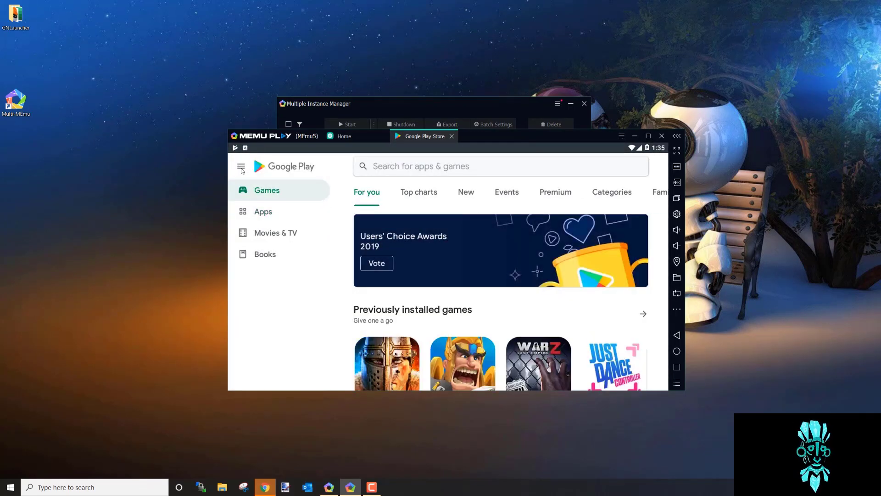
{"action": "left_click", "coordinate": [241, 169]}
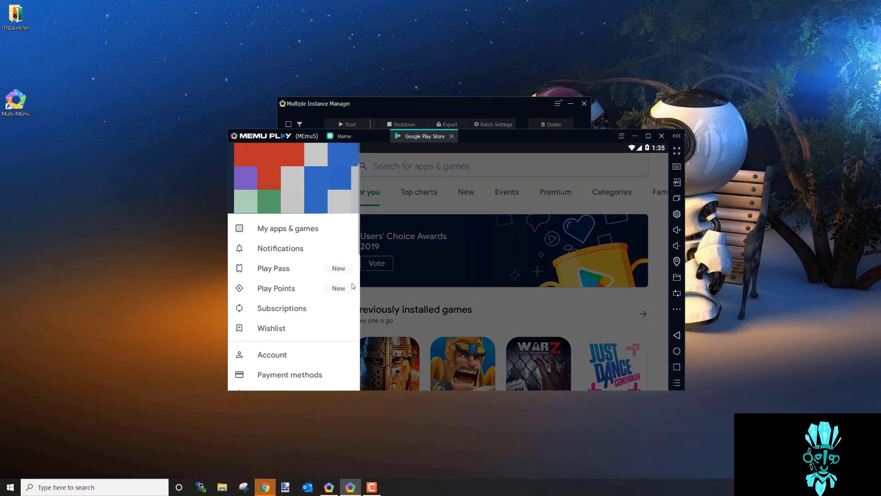
{"action": "left_click_drag", "start_coordinate": [340, 330], "coordinate": [338, 262]}
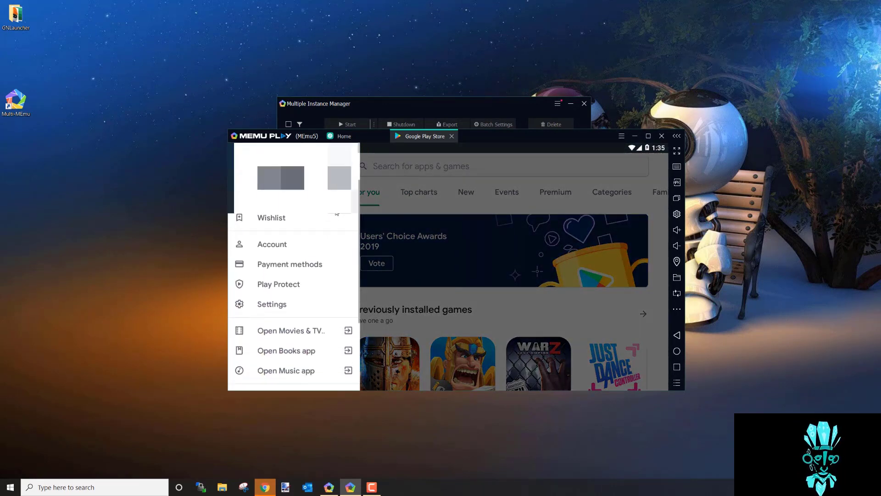
{"action": "left_click", "coordinate": [272, 288]}
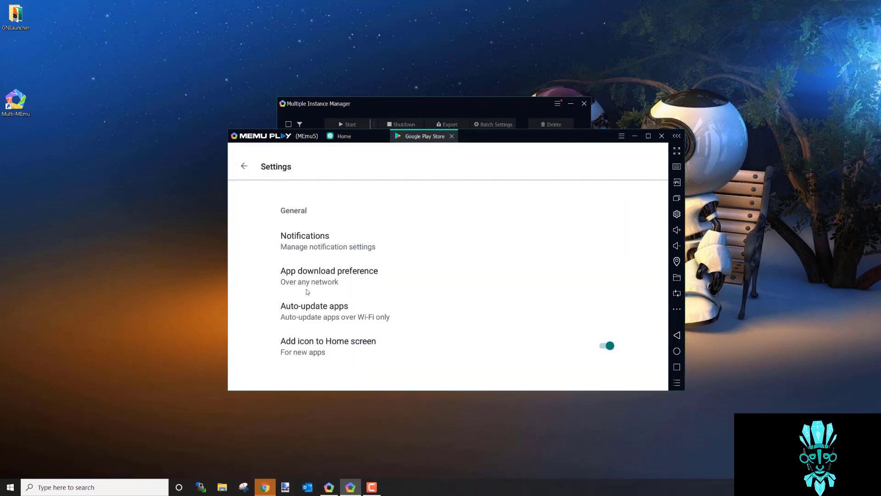
{"action": "left_click", "coordinate": [329, 310]}
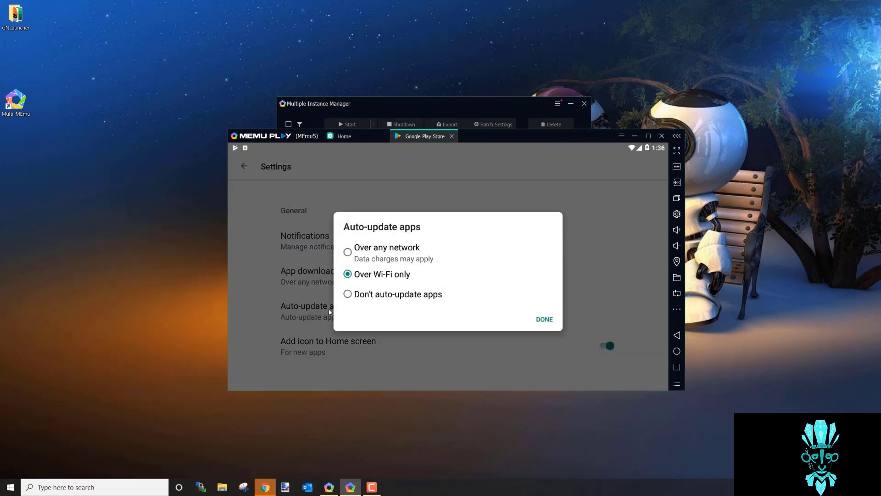
{"action": "left_click", "coordinate": [350, 297]}
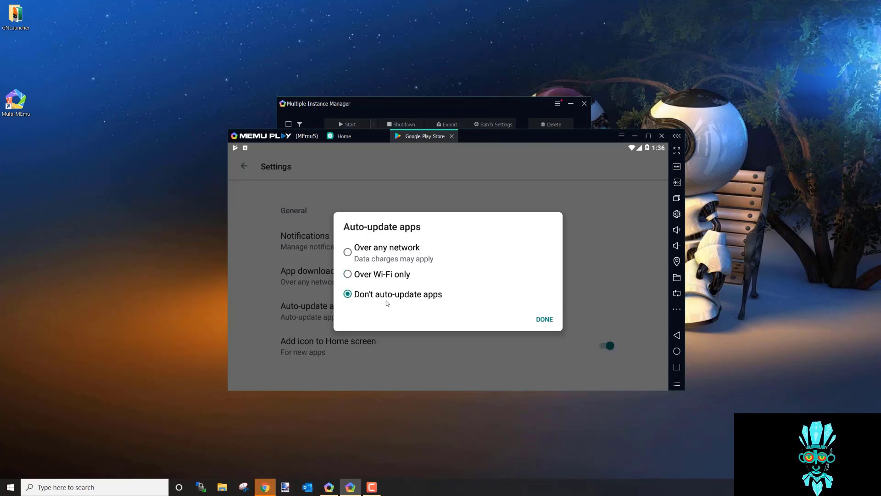
{"action": "left_click", "coordinate": [546, 319]}
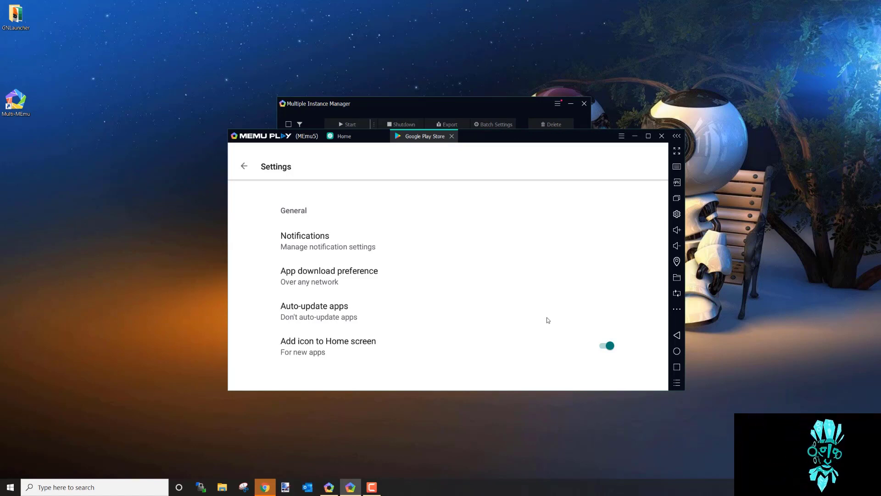
- Leave Play Store settings and shut down the MEmu5 emulator, confirming the shutdown notice
{"action": "left_click", "coordinate": [243, 167]}
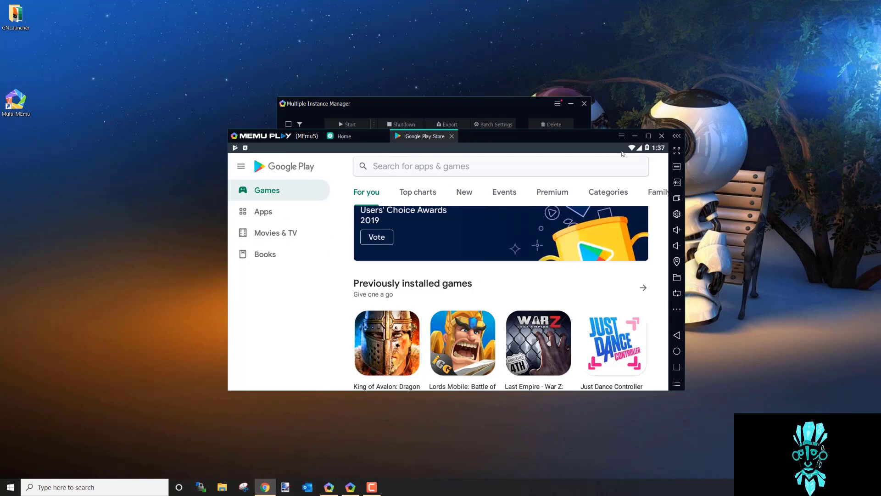
{"action": "left_click", "coordinate": [661, 135]}
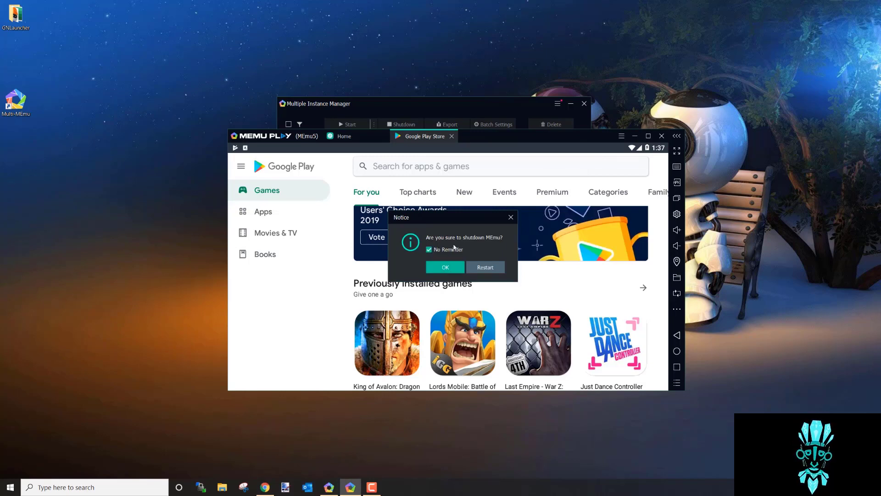
{"action": "left_click", "coordinate": [445, 268]}
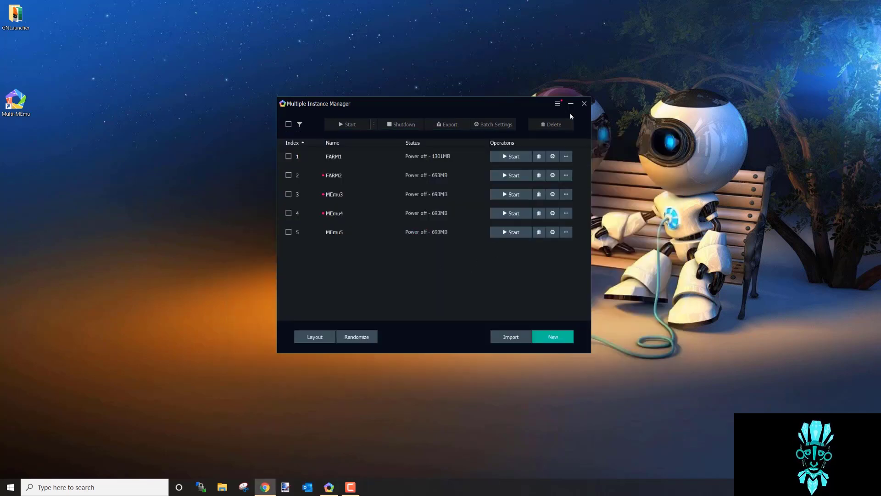
- Close the Multiple Instance Manager and open the GNLauncher folder from its desktop shortcut
{"action": "left_click", "coordinate": [585, 103]}
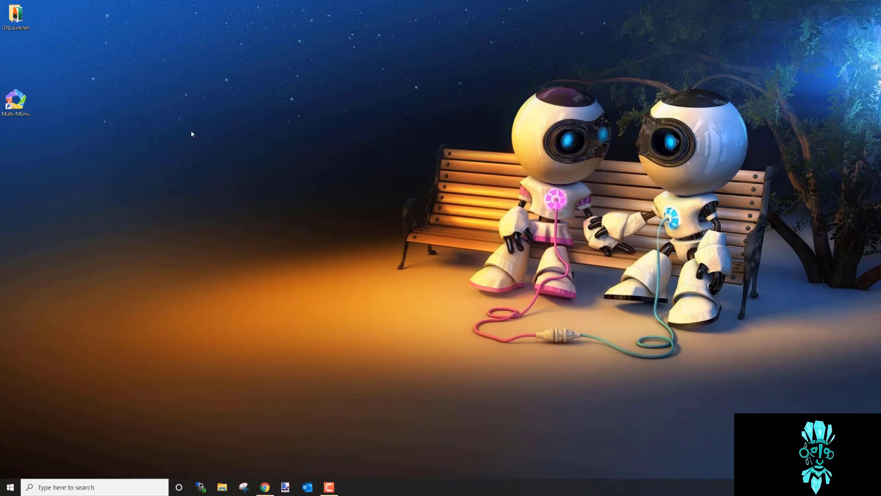
{"action": "left_click_drag", "start_coordinate": [15, 16], "coordinate": [19, 62]}
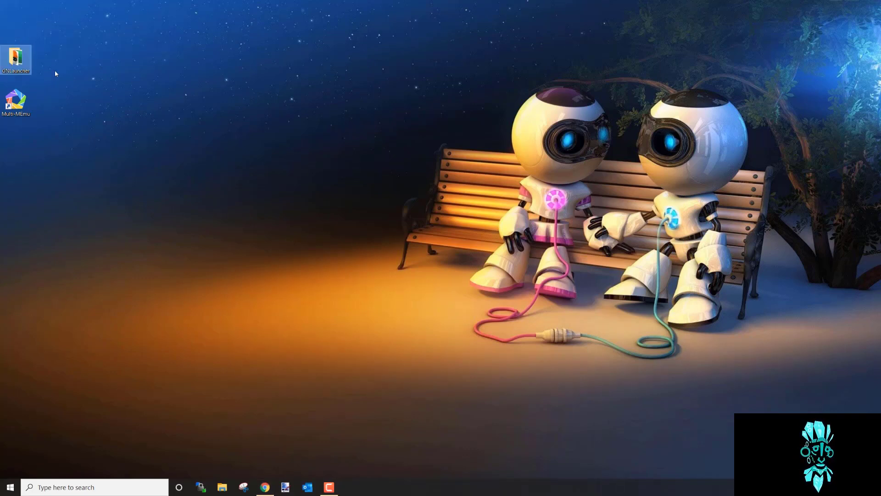
{"action": "double_click", "coordinate": [21, 61]}
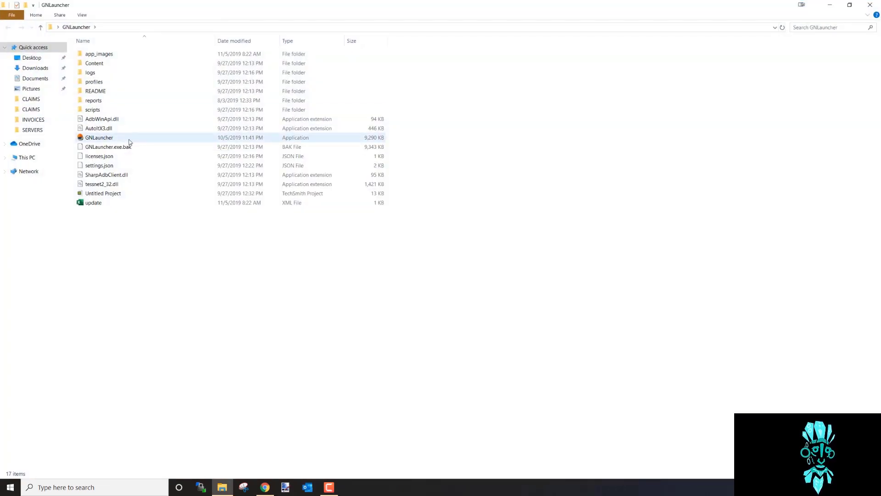